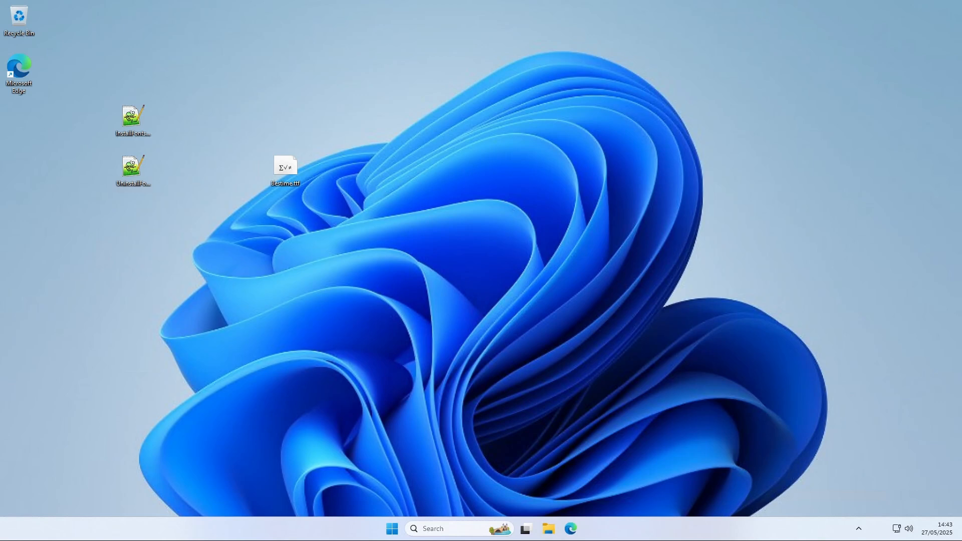
# Open the InstallFonts.ps1 and UninstallFonts.ps1 scripts on the desktop and review their code
pyautogui.moveTo(241, 200); pyautogui.dragTo(331, 146)
pyautogui.click(364, 159)
pyautogui.doubleClick(132, 122)
pyautogui.moveTo(405, 52); pyautogui.dragTo(356, 57)
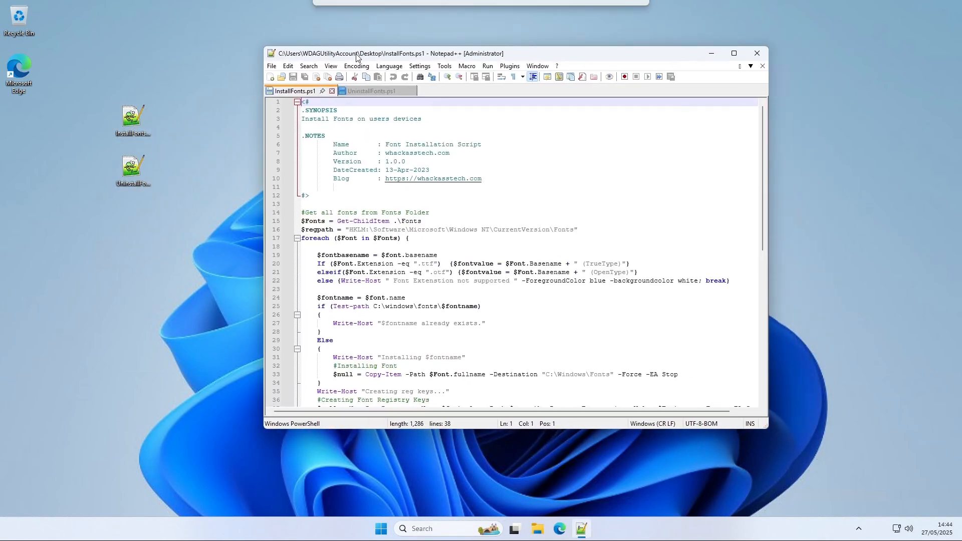
pyautogui.moveTo(391, 430); pyautogui.dragTo(390, 491)
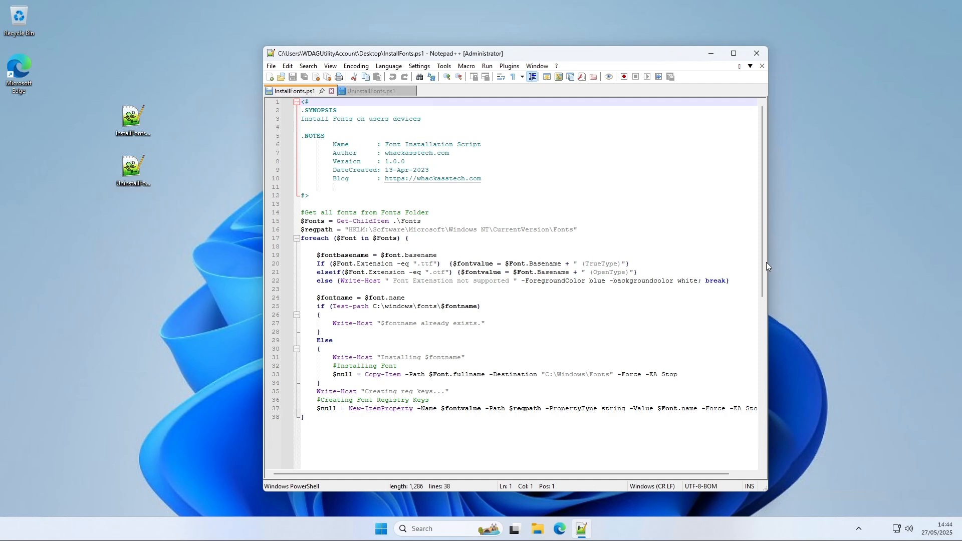
pyautogui.moveTo(770, 261); pyautogui.dragTo(852, 249)
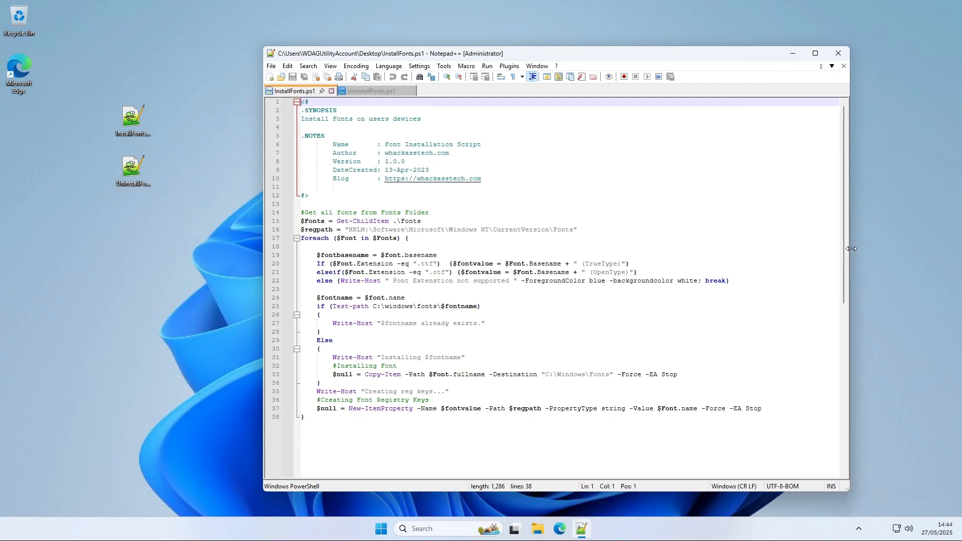
pyautogui.hotkey('ctrl', 'End')
pyautogui.click(131, 177)
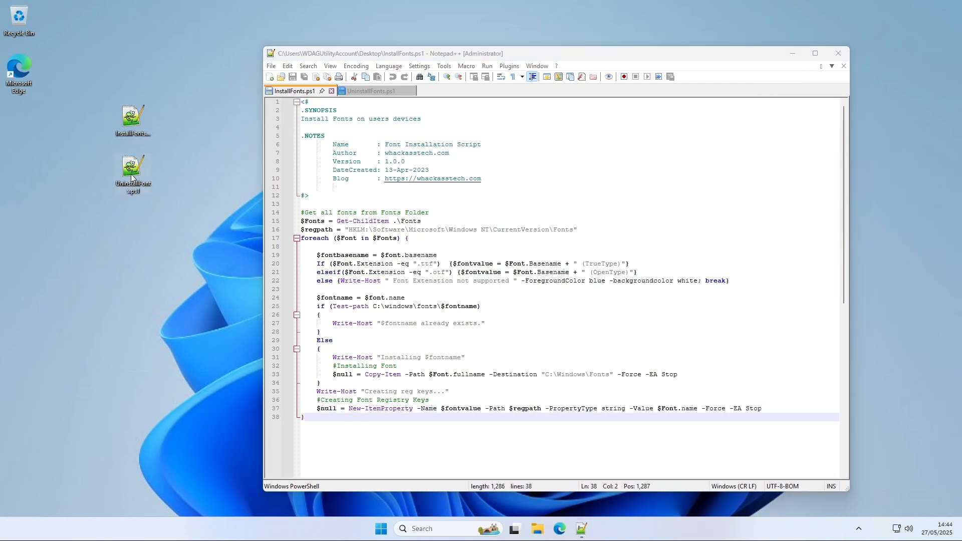
pyautogui.doubleClick(129, 176)
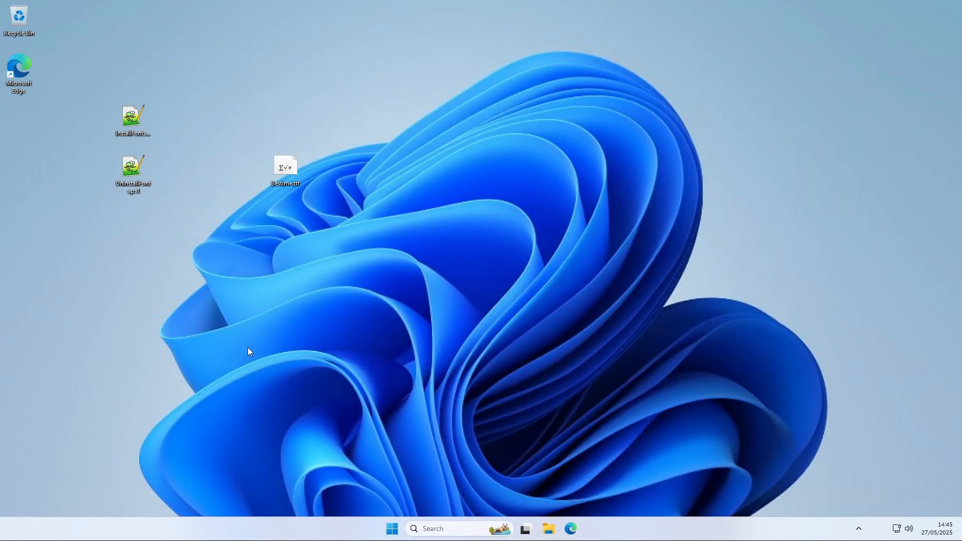
# Create a new folder named DeployFonts at the root of the C: drive
pyautogui.click(545, 536)
pyautogui.click(227, 341)
pyautogui.doubleClick(338, 208)
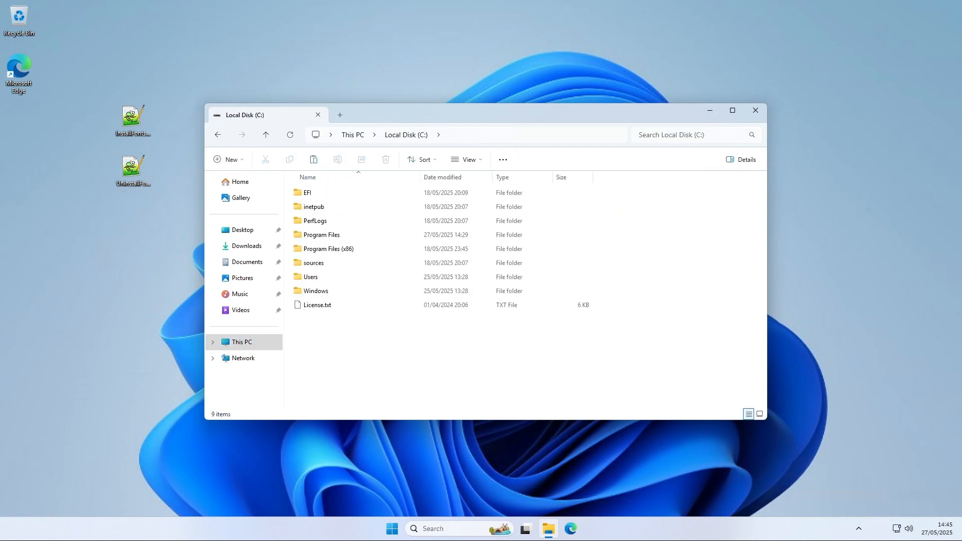
pyautogui.rightClick(356, 347)
pyautogui.moveTo(376, 436)
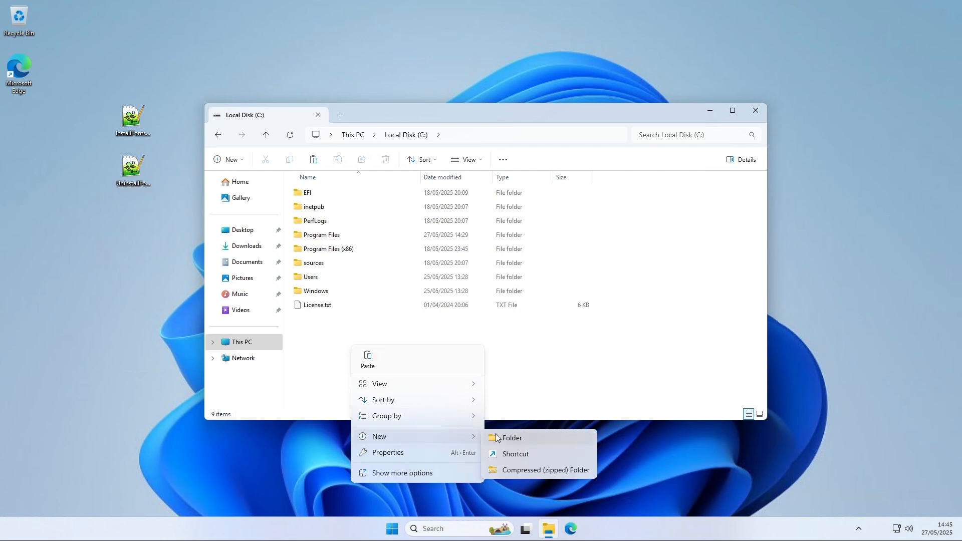
pyautogui.click(506, 437)
pyautogui.write('Deploy')
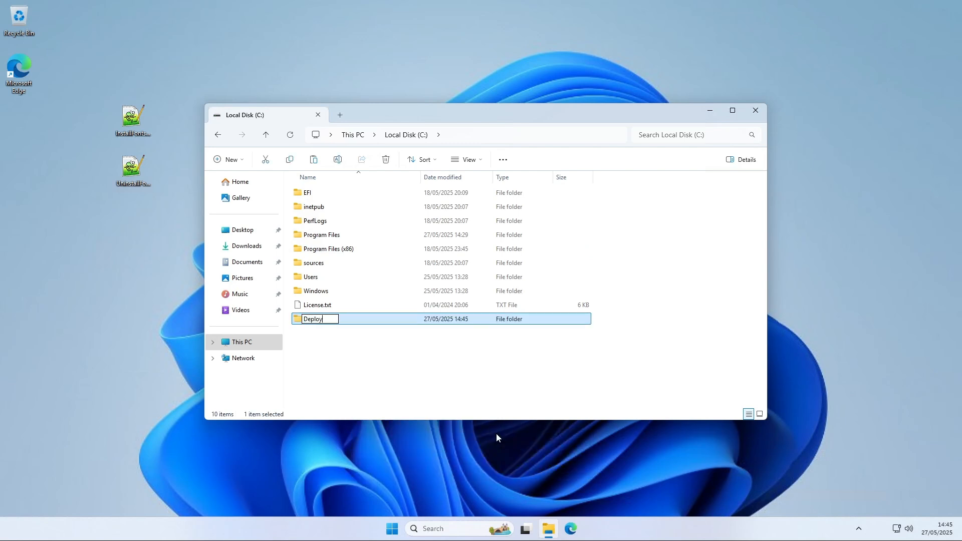
pyautogui.write('Fonts')
pyautogui.press('Return')
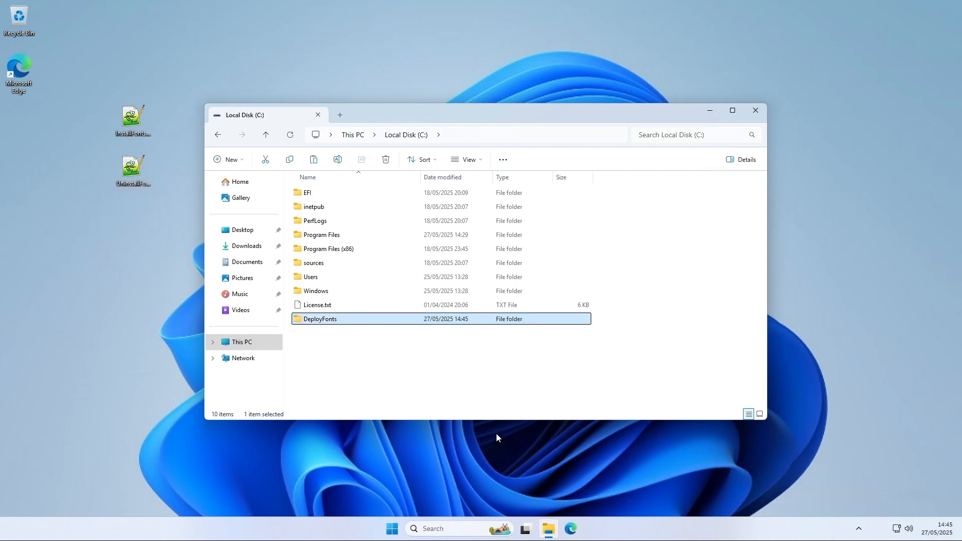
# Create a second folder named Output at the root of the C: drive
pyautogui.rightClick(322, 345)
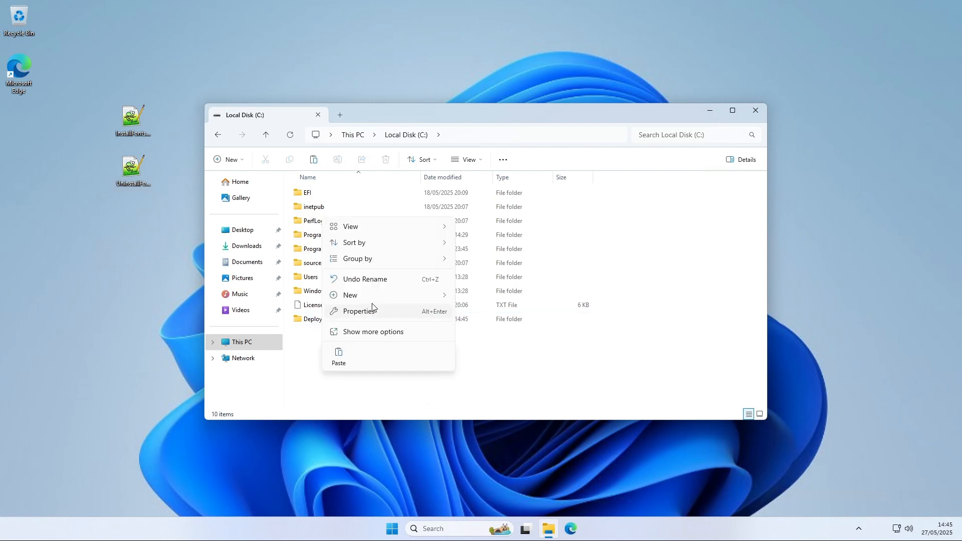
pyautogui.moveTo(372, 300)
pyautogui.click(478, 299)
pyautogui.write('Ou')
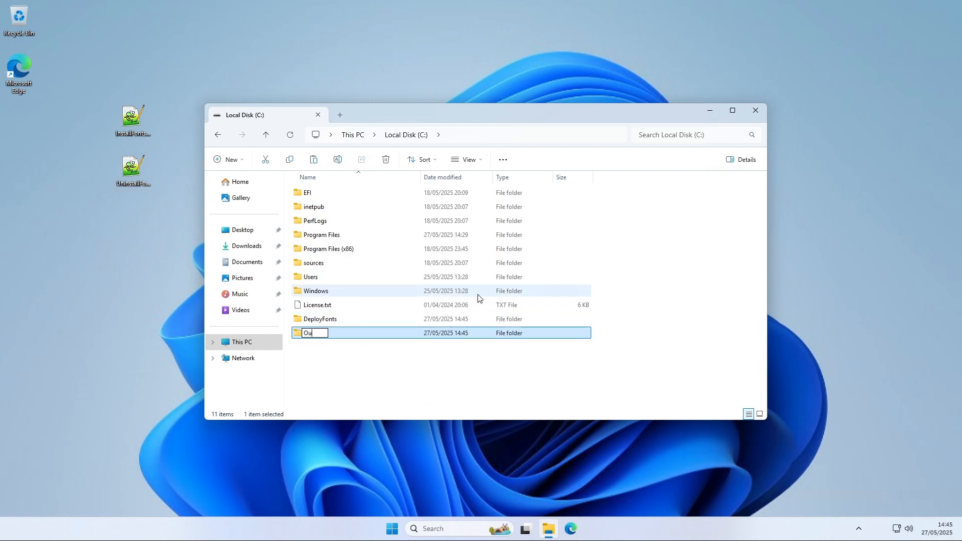
pyautogui.write('tput')
pyautogui.press('Return')
pyautogui.moveTo(392, 356); pyautogui.dragTo(356, 322)
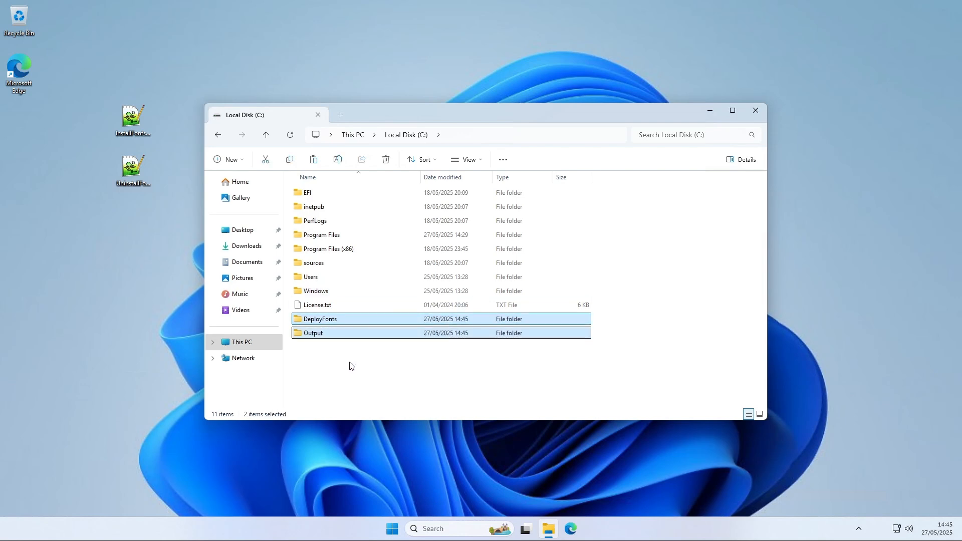
pyautogui.click(350, 364)
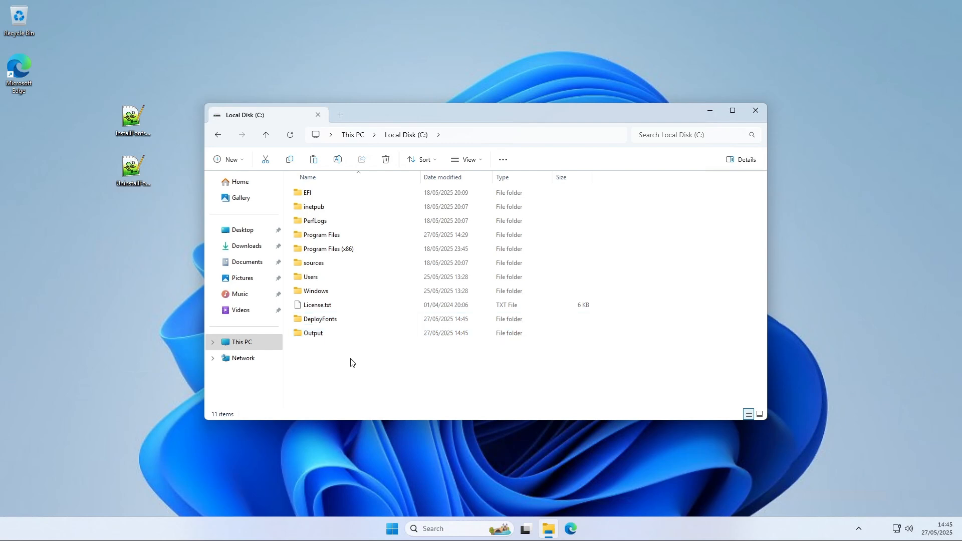
# Move the InstallFonts.ps1 and UninstallFonts.ps1 scripts from the desktop into the DeployFonts folder
pyautogui.click(317, 325)
pyautogui.doubleClick(317, 324)
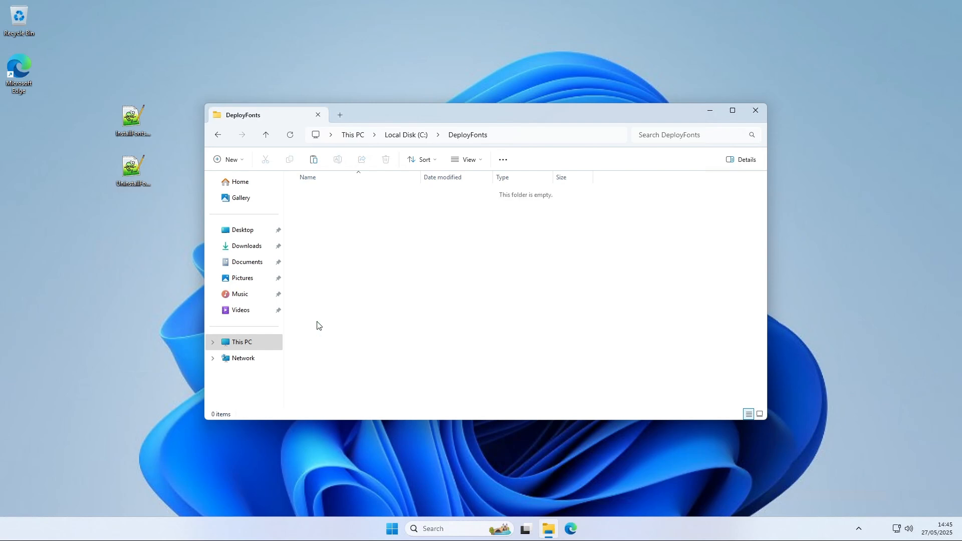
pyautogui.click(519, 137)
pyautogui.click(451, 289)
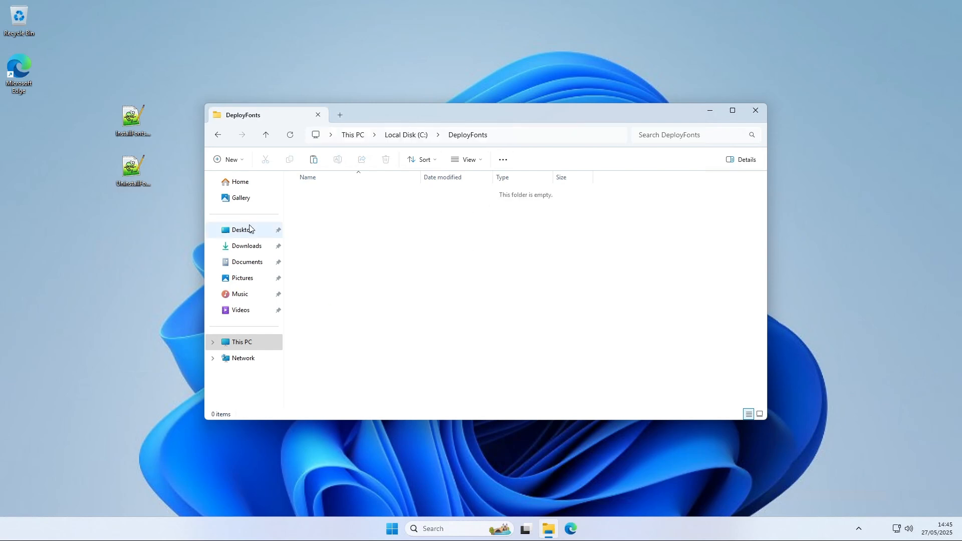
pyautogui.moveTo(175, 232); pyautogui.dragTo(322, 236)
pyautogui.click(339, 252)
pyautogui.moveTo(382, 221); pyautogui.dragTo(334, 188)
pyautogui.click(356, 251)
# Create a subfolder named Fonts inside DeployFonts
pyautogui.rightClick(354, 252)
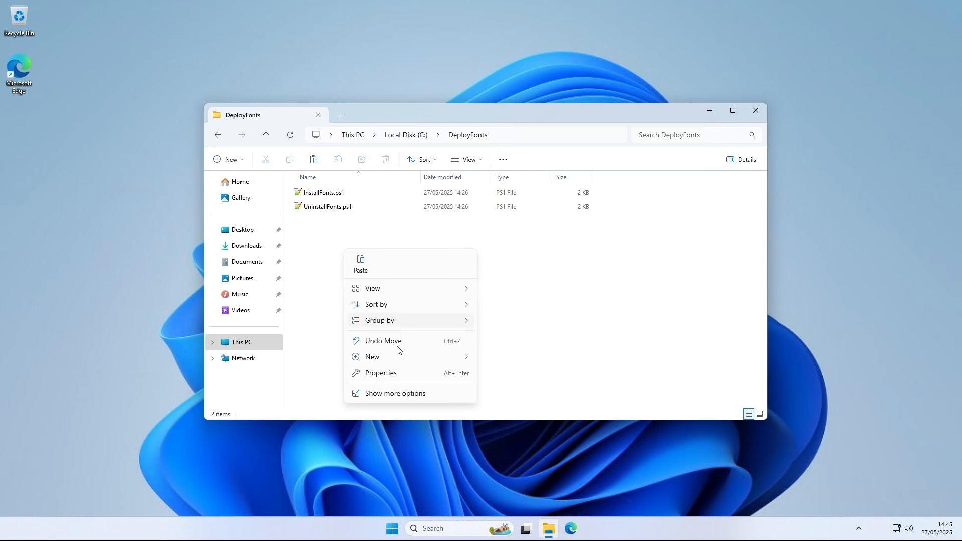
pyautogui.moveTo(397, 358)
pyautogui.click(497, 359)
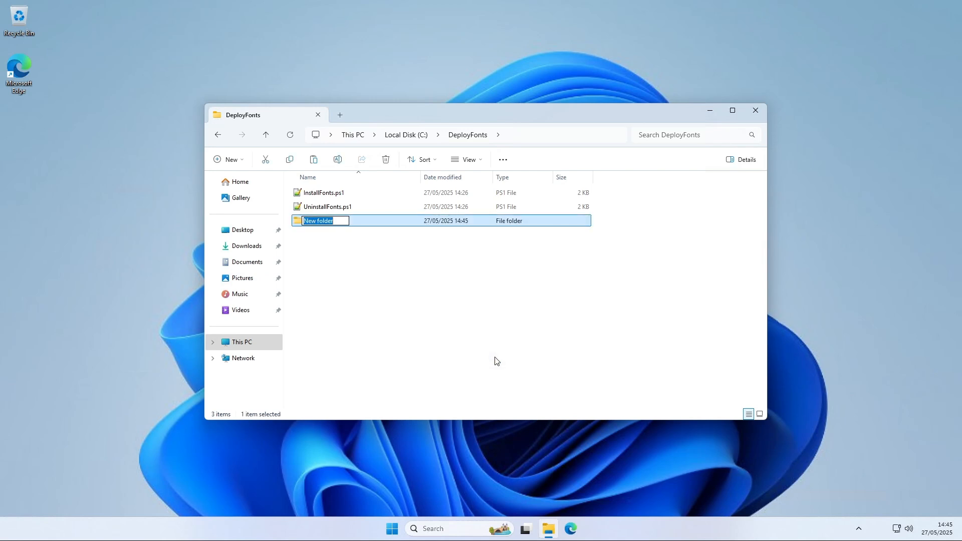
pyautogui.write('Fonts')
pyautogui.press('Return')
# Move Bestime.ttf from the desktop into the Fonts subfolder and paste CAOOLI.ttf there too
pyautogui.moveTo(492, 116); pyautogui.dragTo(626, 104)
pyautogui.doubleClick(460, 208)
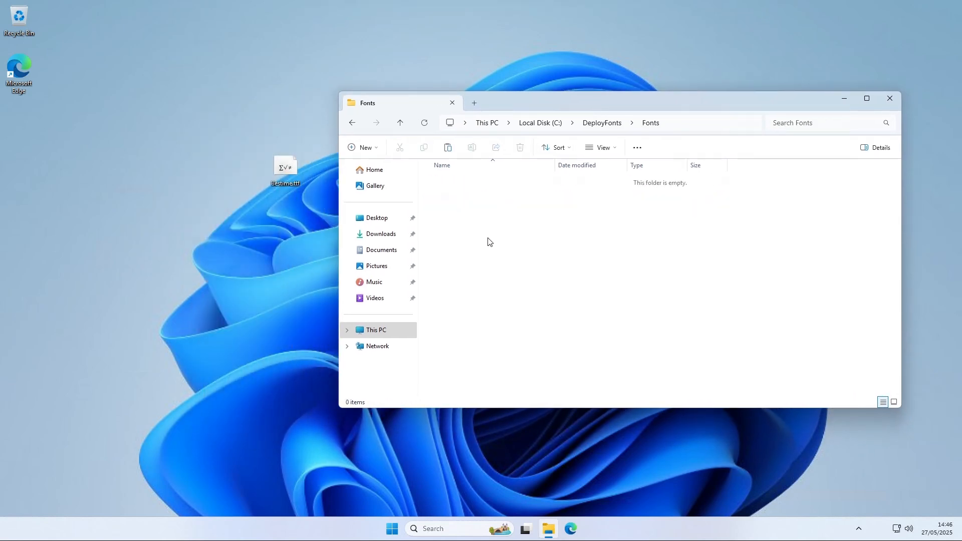
pyautogui.moveTo(277, 169); pyautogui.dragTo(507, 253)
pyautogui.click(521, 245)
pyautogui.hotkey('ctrl', 'v')
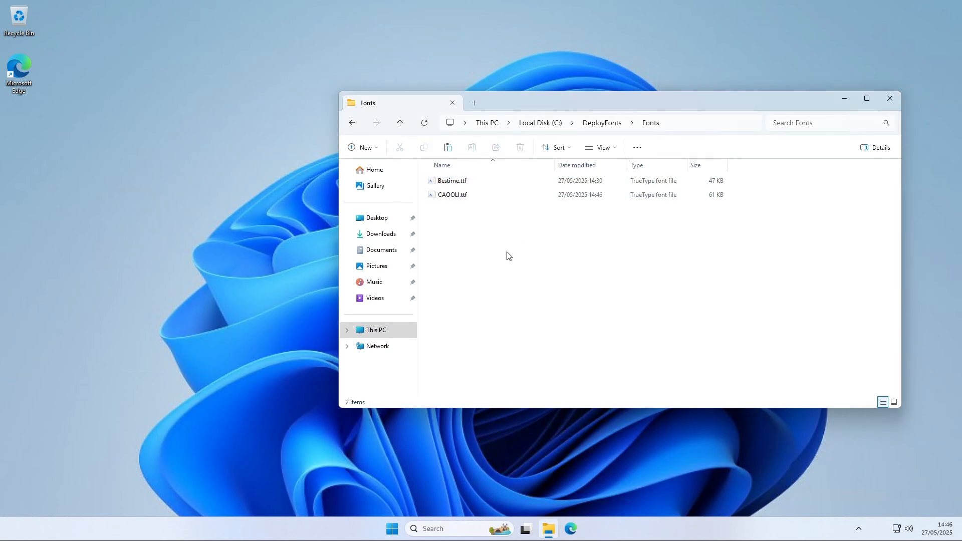
# Check the contents of the DeployFonts folder and the C: drive root
pyautogui.click(596, 125)
pyautogui.moveTo(507, 263)
pyautogui.mouseDown()
pyautogui.moveTo(454, 191)
pyautogui.moveTo(507, 245)
pyautogui.mouseUp()
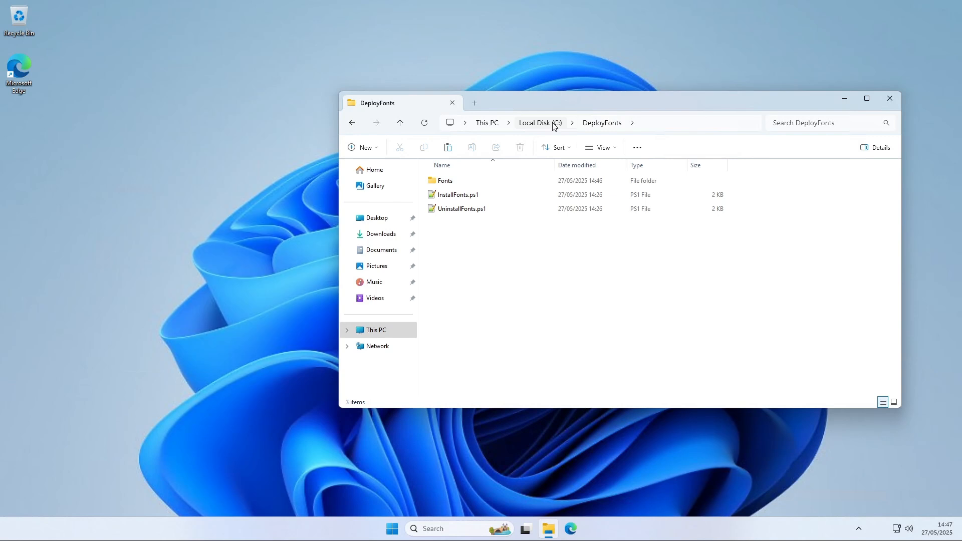
pyautogui.click(554, 125)
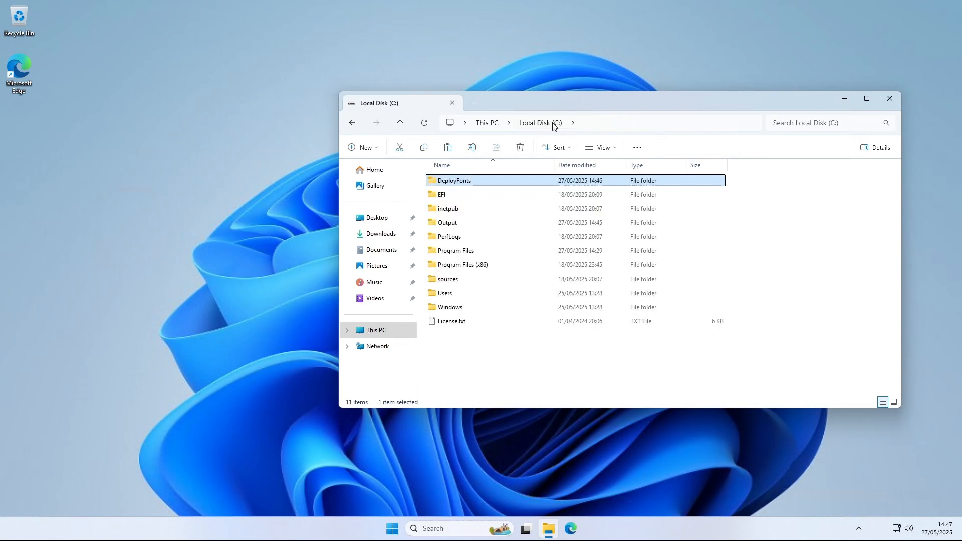
pyautogui.keyDown('ctrl'); pyautogui.click(456, 228); pyautogui.keyUp('ctrl')
# Open Microsoft Edge in a maximized window and search the web for intune win app util
pyautogui.click(550, 529)
pyautogui.click(572, 529)
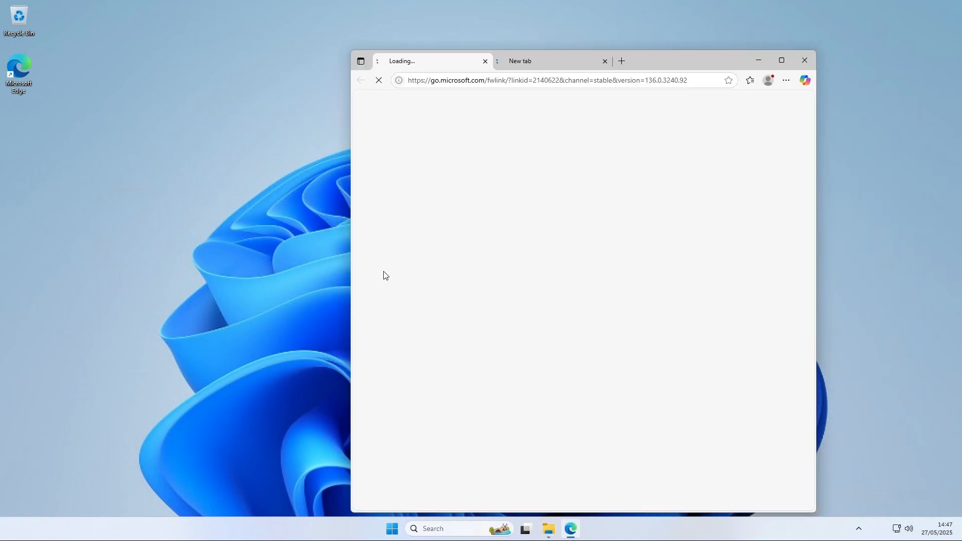
pyautogui.doubleClick(666, 57)
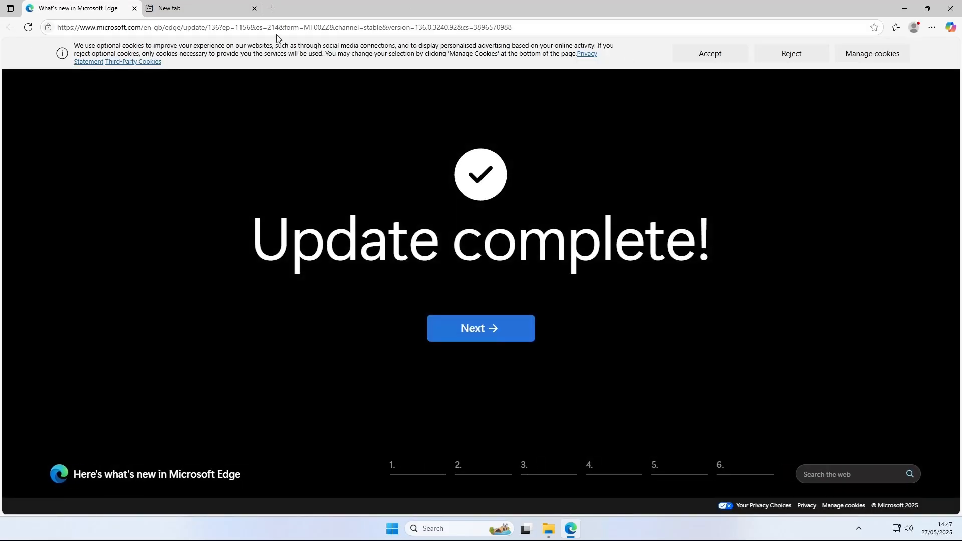
pyautogui.click(271, 8)
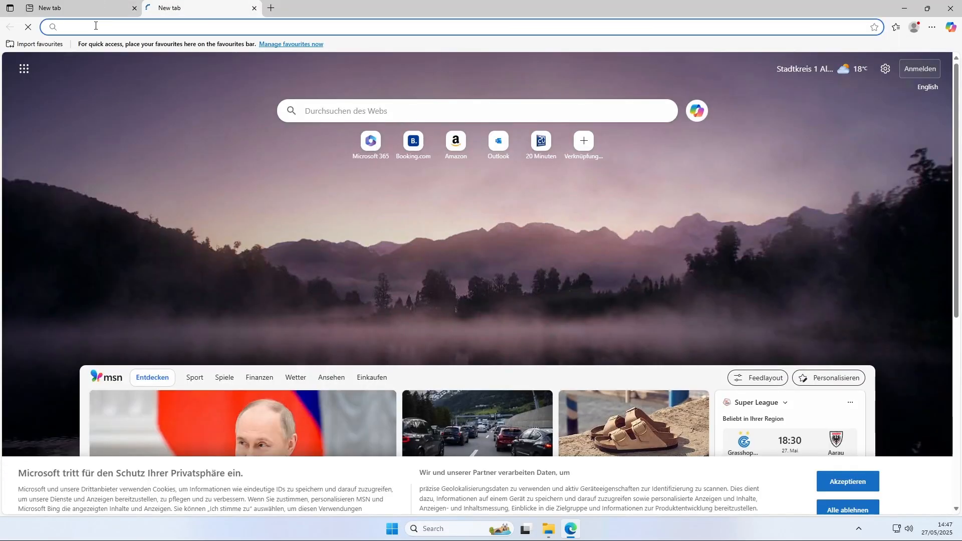
pyautogui.write('intune win app util')
pyautogui.press('Return')
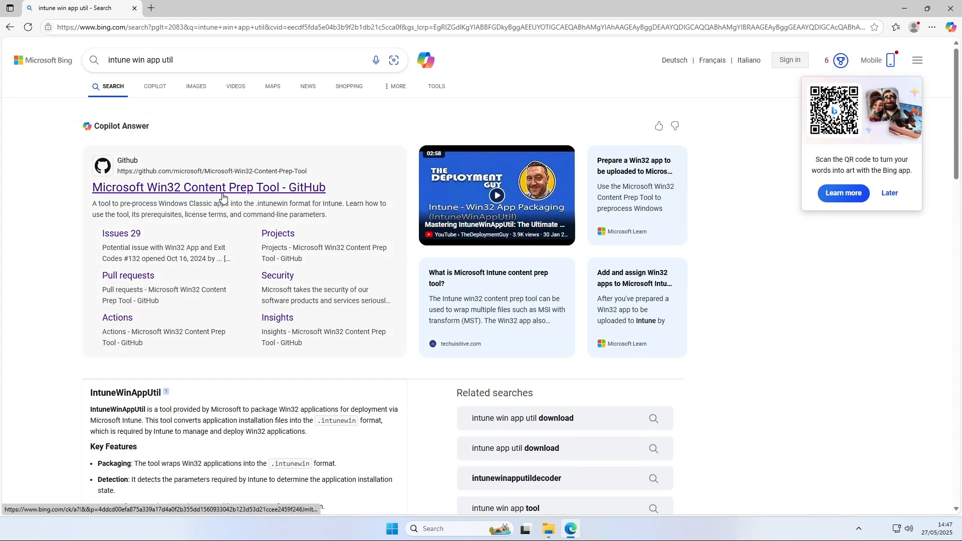
# Download IntuneWinAppUtil.exe from the Microsoft-Win32-Content-Prep-Tool GitHub repository, open its download folder and close the browser
pyautogui.click(222, 194)
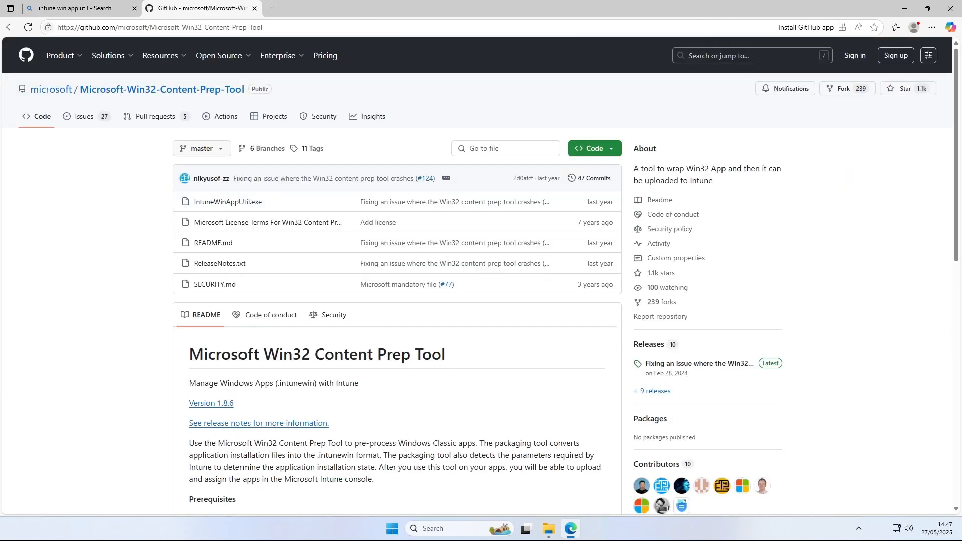
pyautogui.click(228, 202)
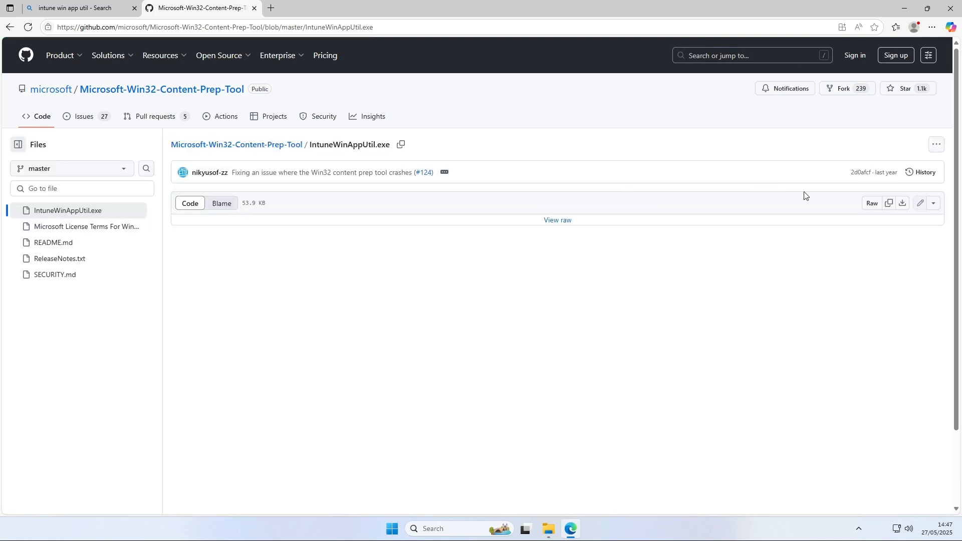
pyautogui.click(902, 204)
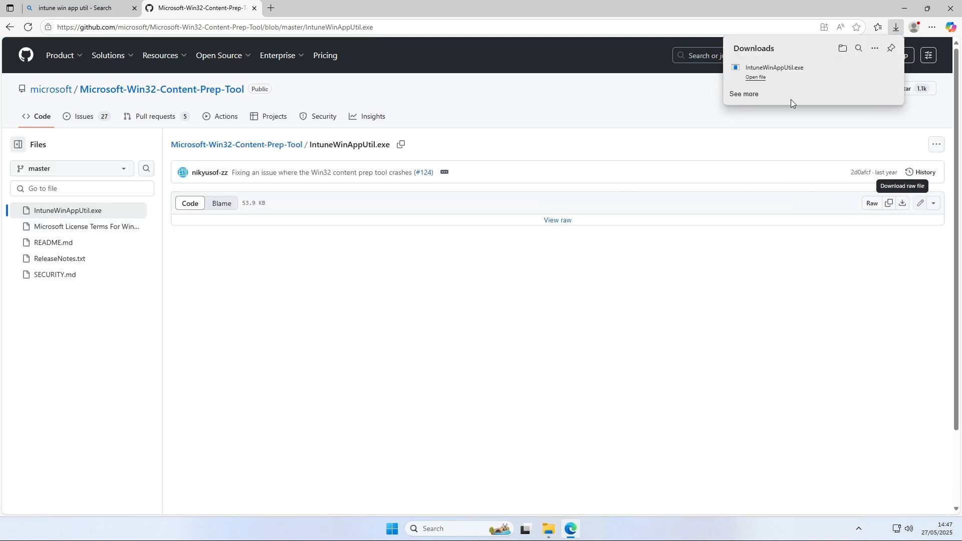
pyautogui.click(870, 72)
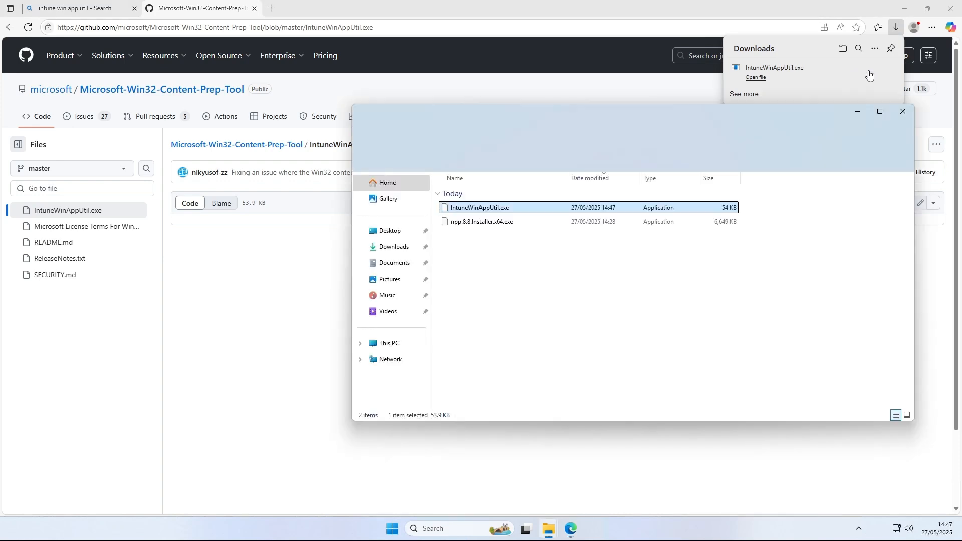
pyautogui.click(951, 8)
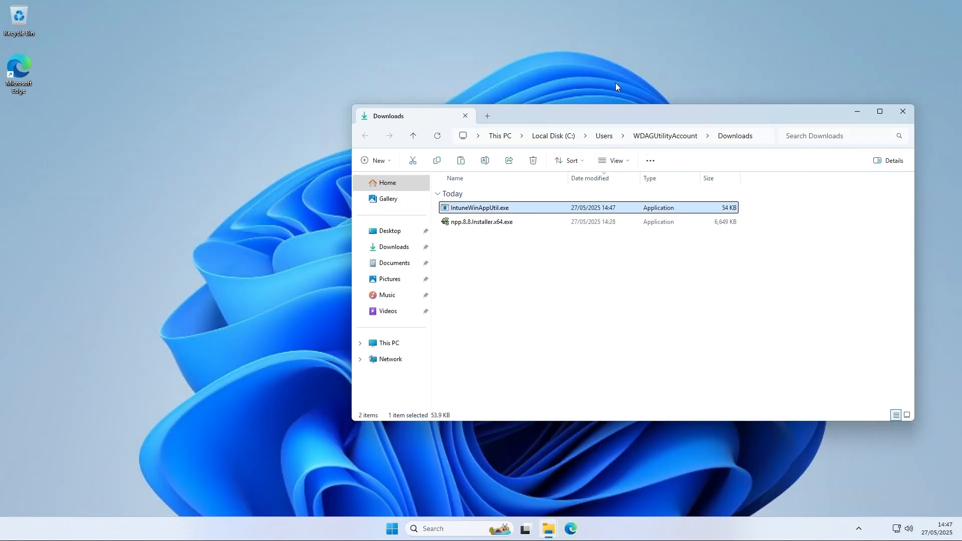
# Launch IntuneWinAppUtil.exe from the Downloads folder
pyautogui.moveTo(620, 118); pyautogui.dragTo(435, 110)
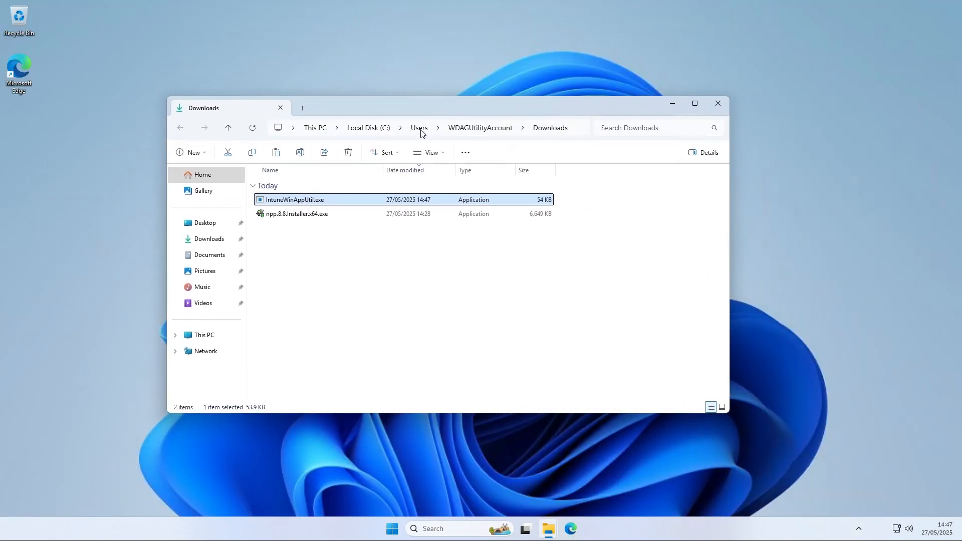
pyautogui.doubleClick(308, 200)
pyautogui.moveTo(272, 68); pyautogui.dragTo(264, 60)
pyautogui.click(605, 250)
pyautogui.moveTo(541, 105); pyautogui.dragTo(771, 108)
pyautogui.click(544, 132)
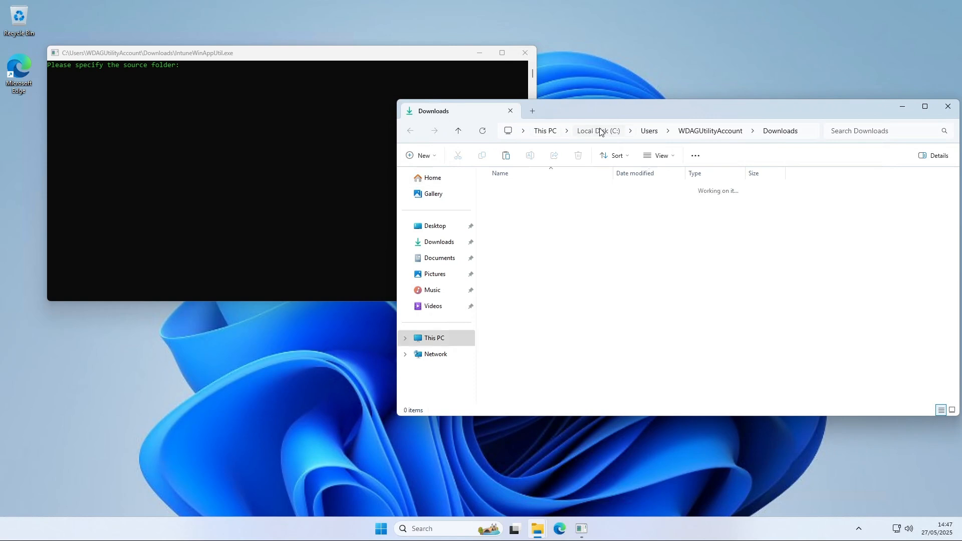
# Enter C:\DeployFonts as the tool's source folder, copying the path from the DeployFonts folder
pyautogui.click(600, 132)
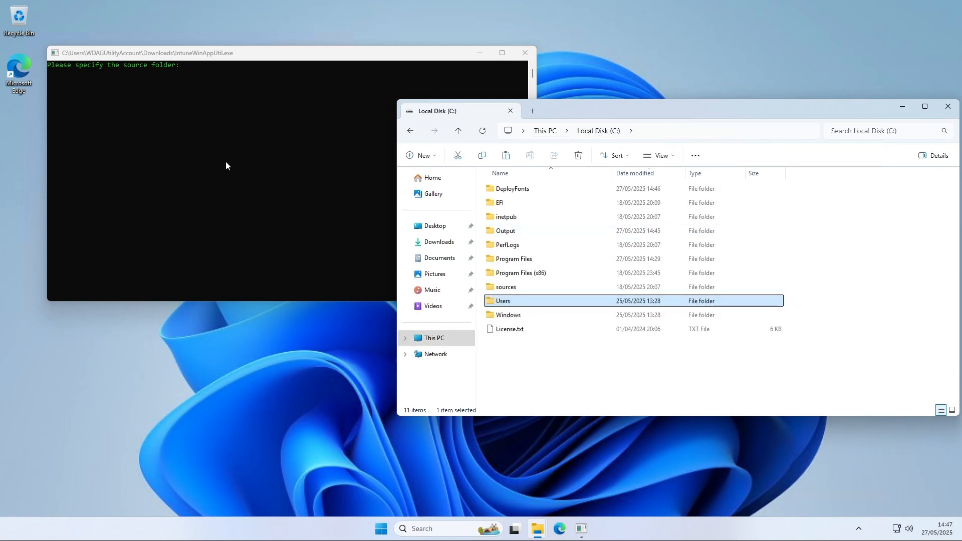
pyautogui.click(171, 107)
pyautogui.click(611, 110)
pyautogui.doubleClick(516, 188)
pyautogui.click(710, 130)
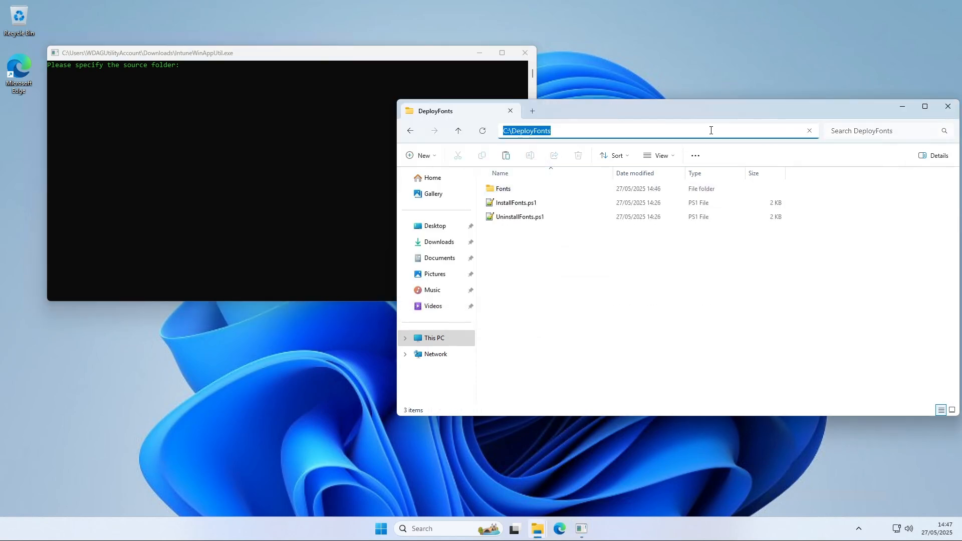
pyautogui.hotkey('ctrl', 'c')
pyautogui.click(267, 152)
pyautogui.hotkey('ctrl', 'v')
pyautogui.press('Return')
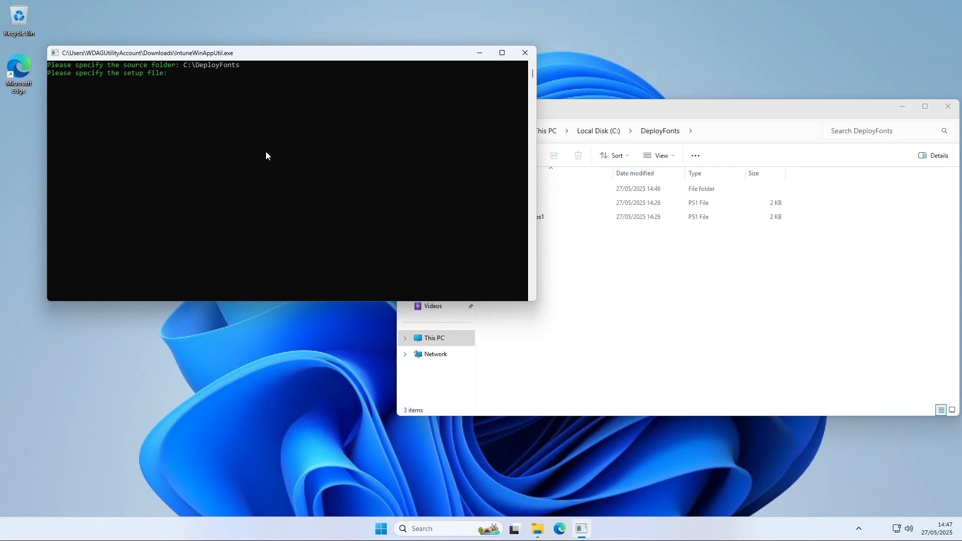
# Enter InstallFonts.ps1 as the tool's setup file, taking the name from the DeployFonts folder
pyautogui.click(612, 279)
pyautogui.click(528, 208)
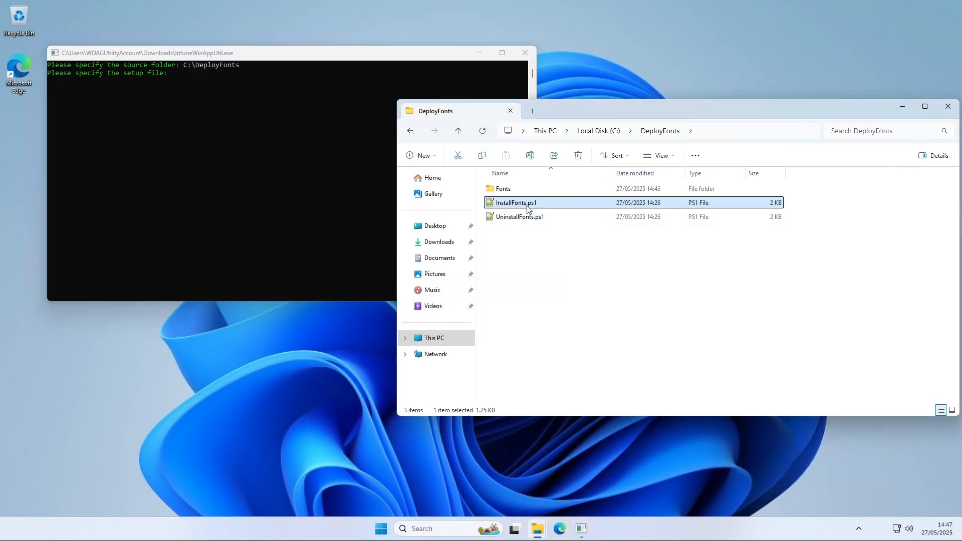
pyautogui.moveTo(518, 208); pyautogui.dragTo(268, 159)
pyautogui.hotkey('ctrl', 'v')
pyautogui.press('Return')
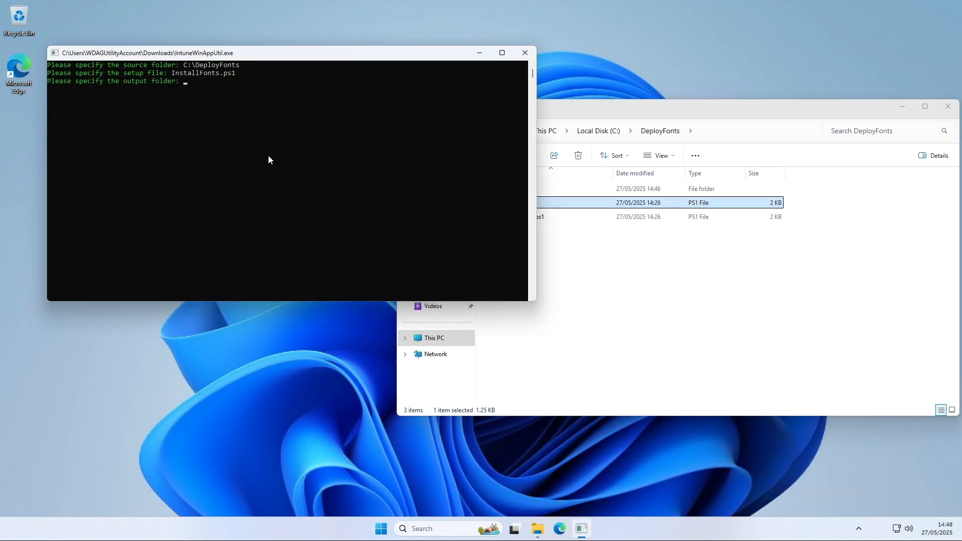
# Enter C:\Output as the output folder, copying the path from the Output folder on the C drive
pyautogui.click(658, 267)
pyautogui.click(595, 130)
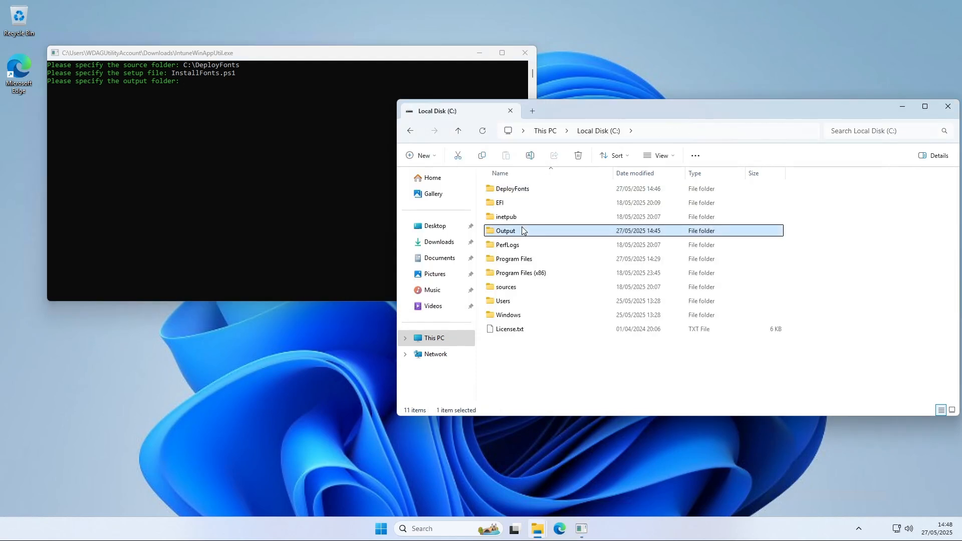
pyautogui.doubleClick(522, 229)
pyautogui.click(709, 132)
pyautogui.hotkey('ctrl', 'c')
pyautogui.click(238, 158)
pyautogui.hotkey('ctrl', 'v')
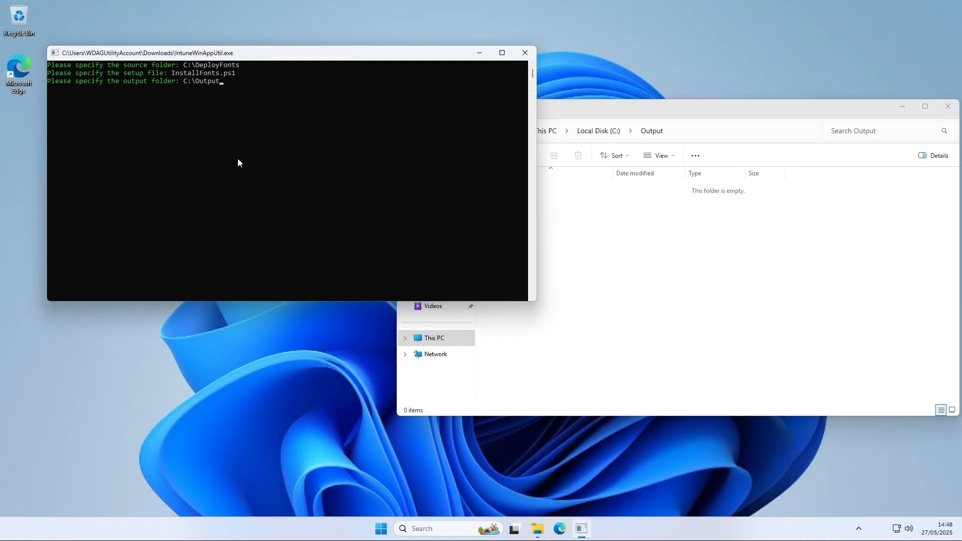
pyautogui.press('Return')
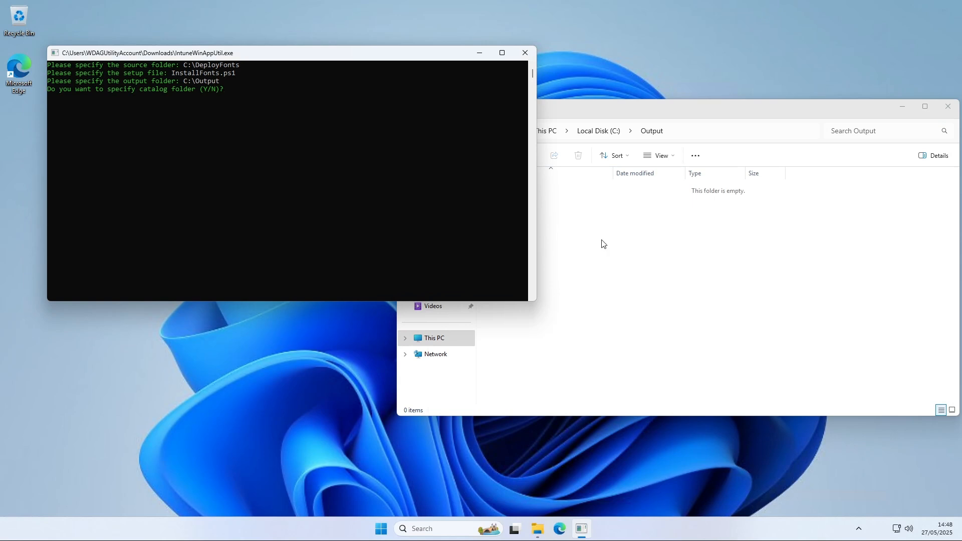
# Decline specifying a catalog folder so the tool builds the .intunewin package
pyautogui.click(603, 243)
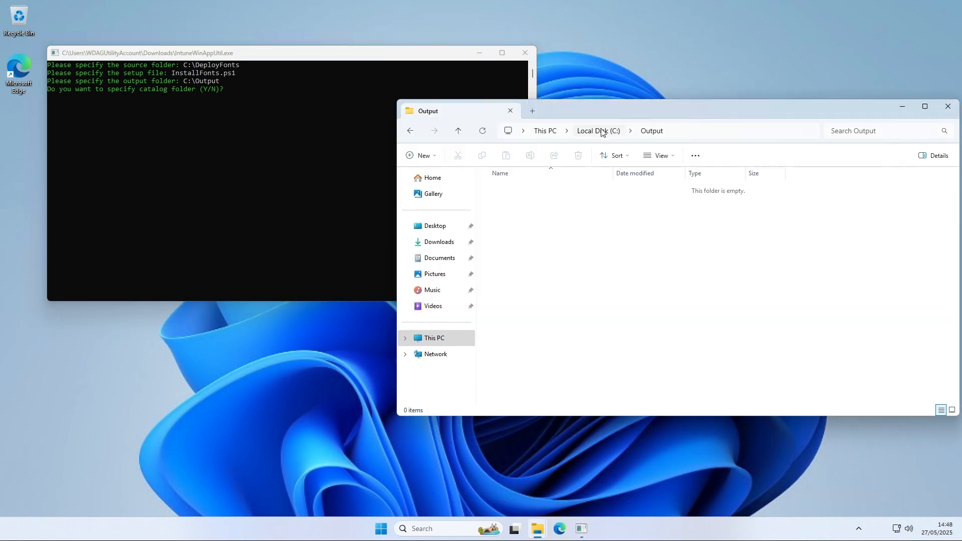
pyautogui.click(328, 136)
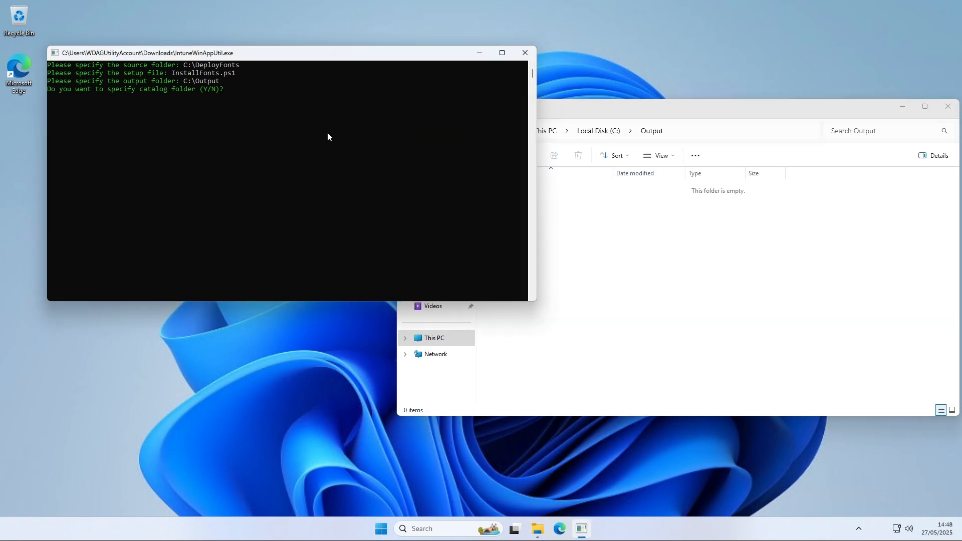
pyautogui.write('N')
pyautogui.press('Return')
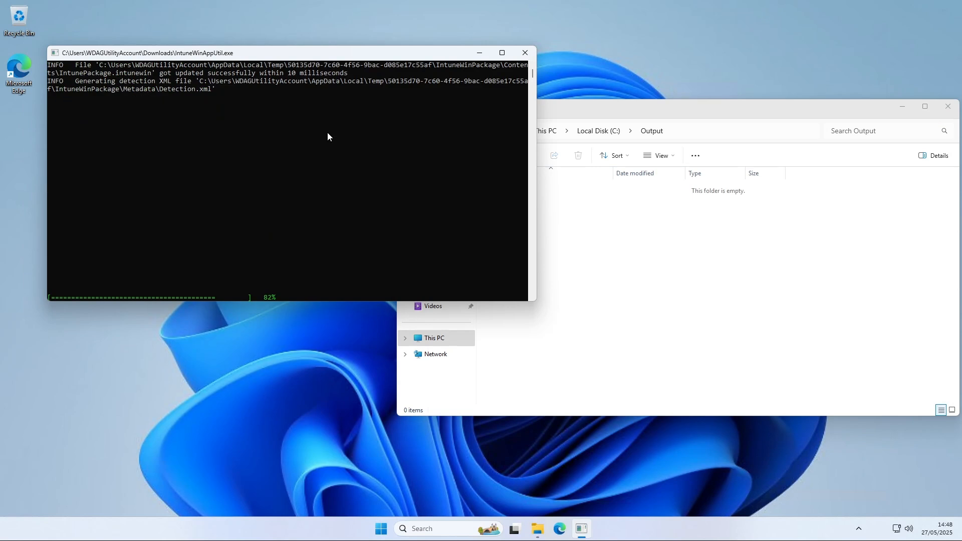
pyautogui.moveTo(561, 217); pyautogui.dragTo(503, 177)
pyautogui.click(552, 224)
pyautogui.moveTo(580, 115); pyautogui.dragTo(428, 119)
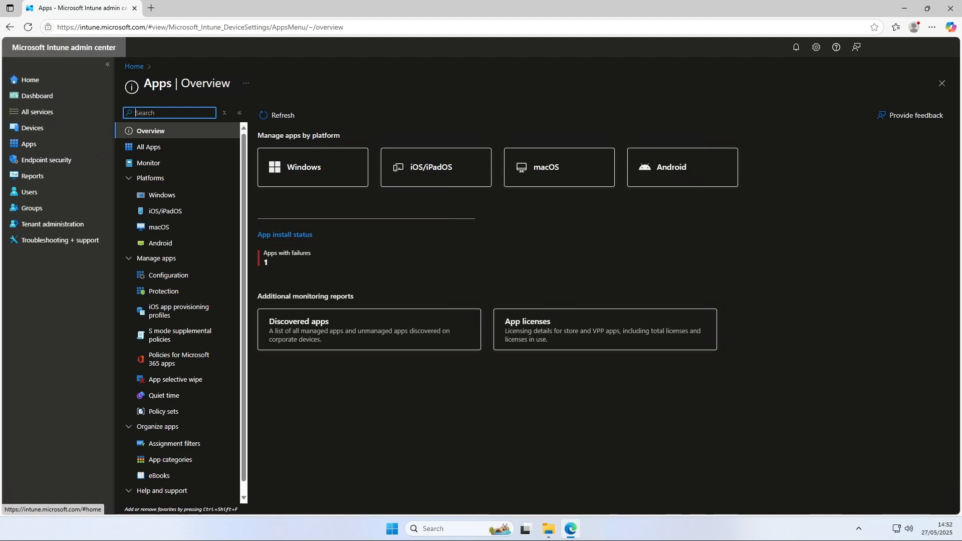
# Start creating a new Windows app (Win32) from the Windows apps list in the Intune admin center
pyautogui.click(151, 195)
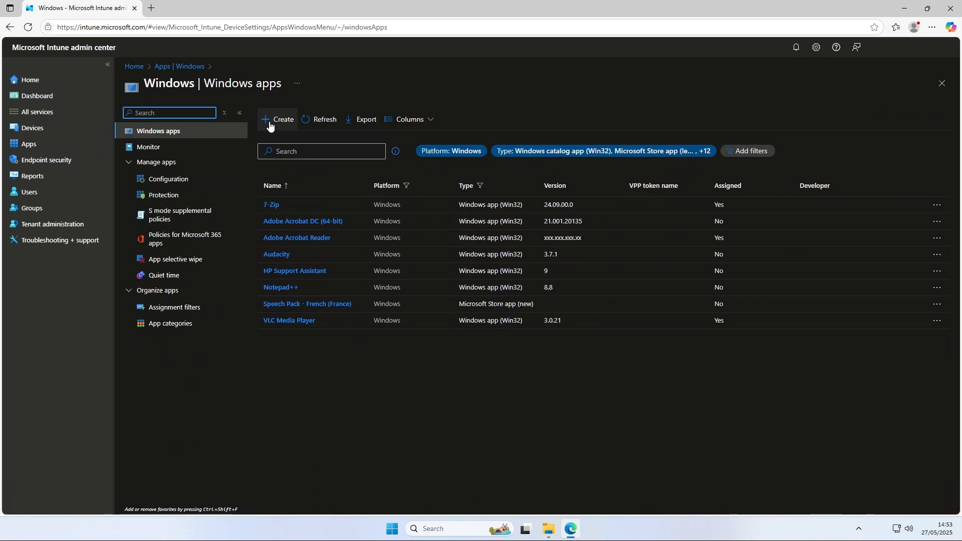
pyautogui.click(270, 125)
pyautogui.click(717, 120)
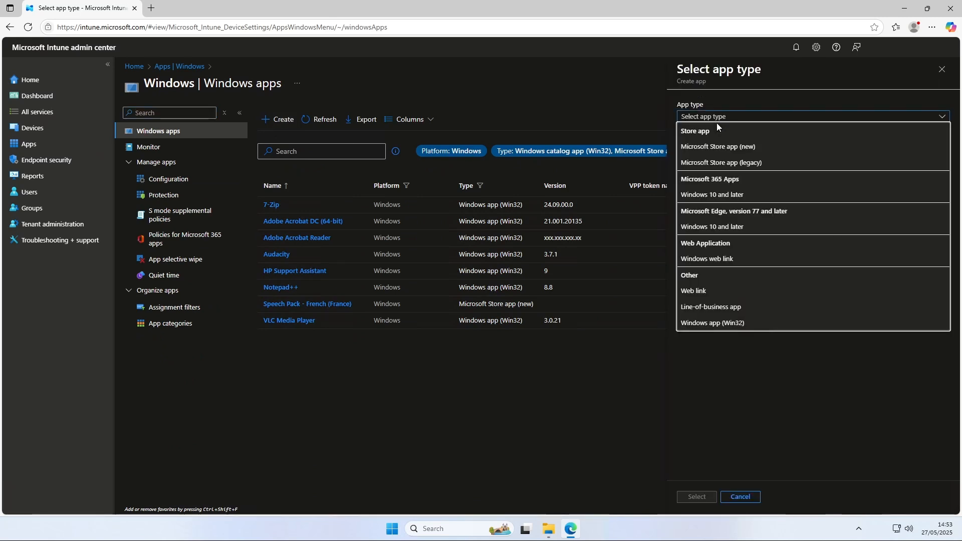
pyautogui.click(712, 324)
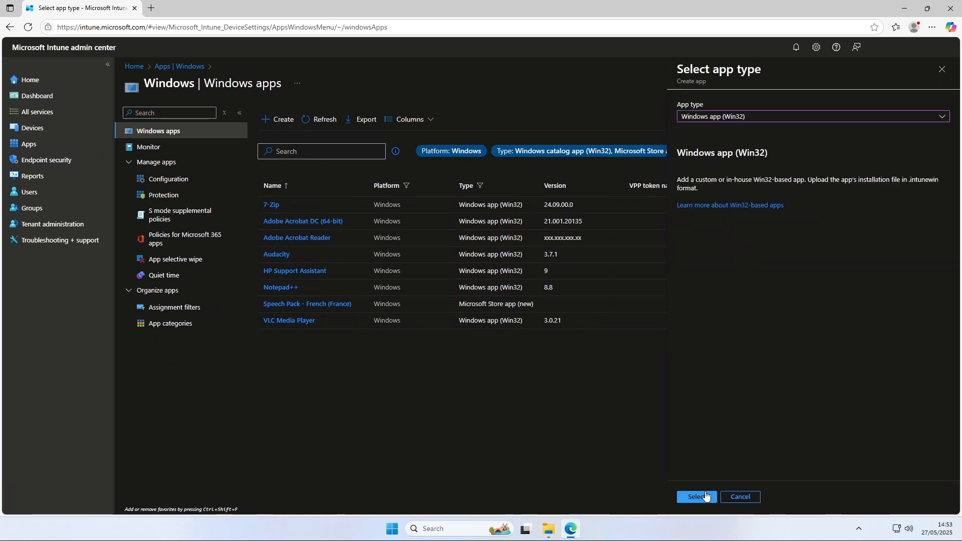
pyautogui.click(707, 496)
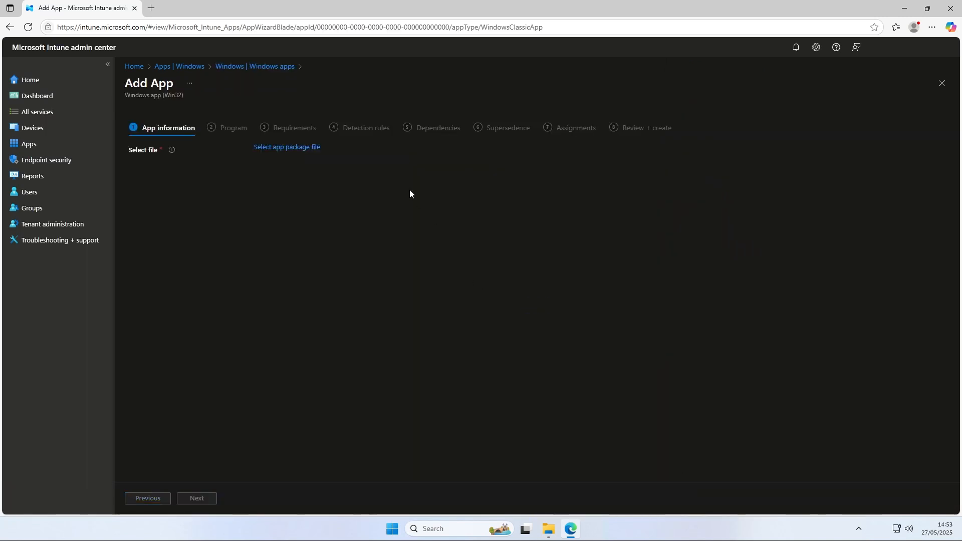
# Select C:\Output\InstallFonts.intunewin as the app package file and confirm it
pyautogui.click(314, 149)
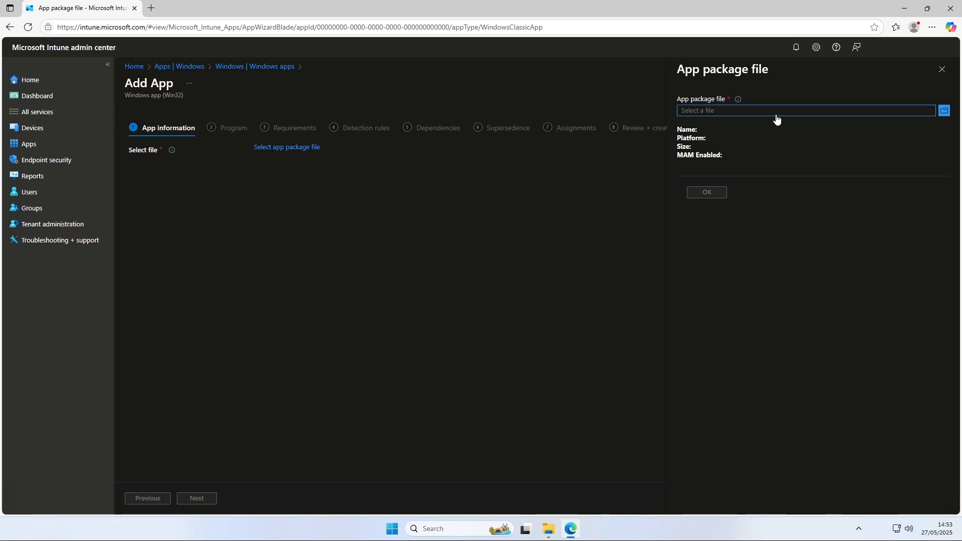
pyautogui.click(776, 111)
pyautogui.scroll(-2, 39, 142)
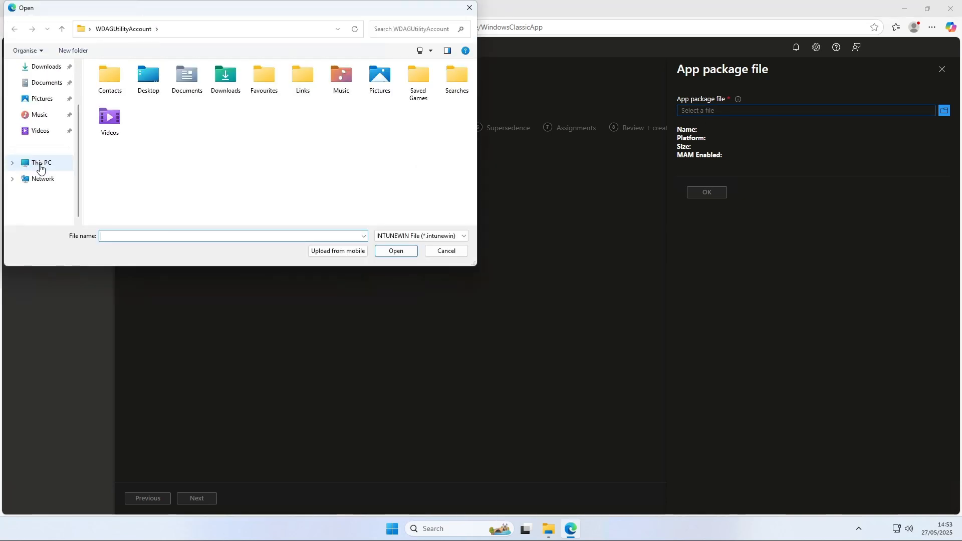
pyautogui.click(37, 162)
pyautogui.doubleClick(156, 93)
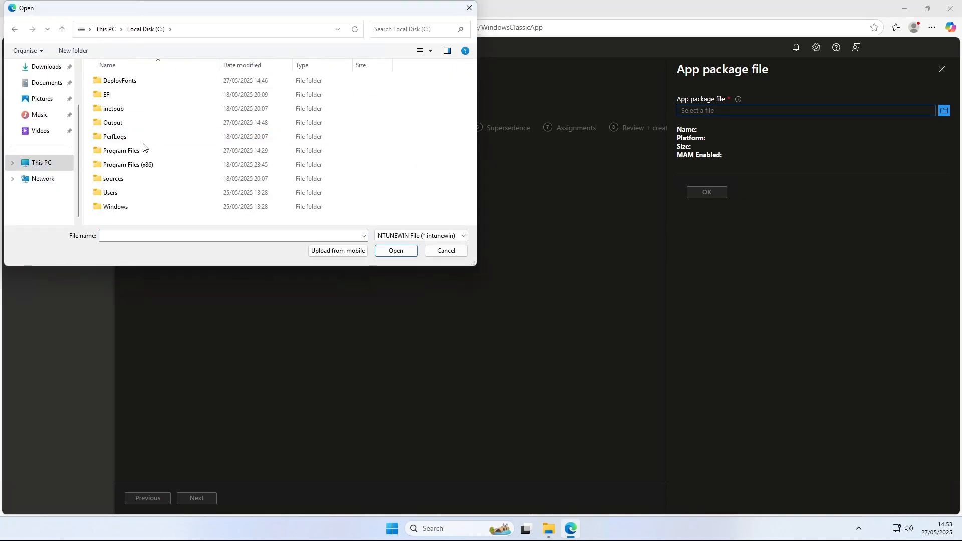
pyautogui.doubleClick(133, 123)
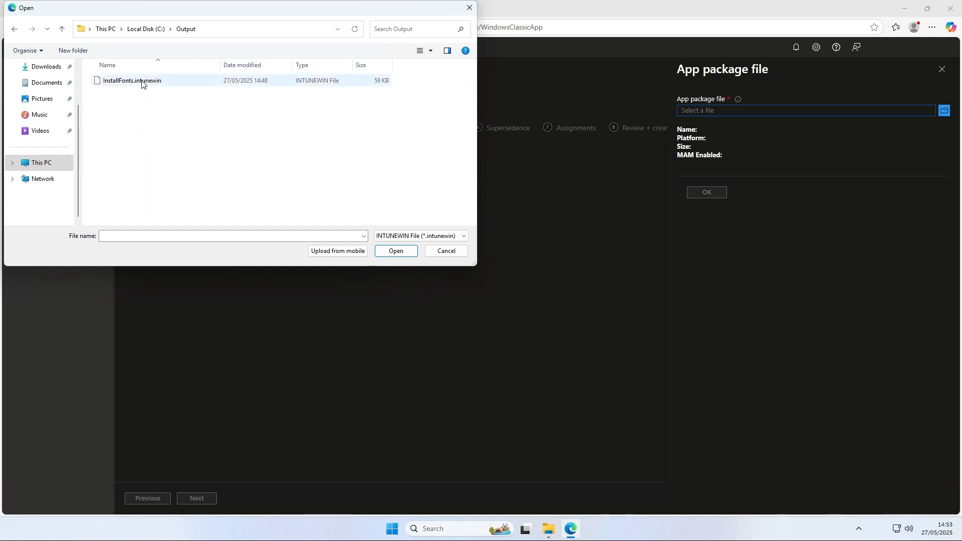
pyautogui.doubleClick(141, 81)
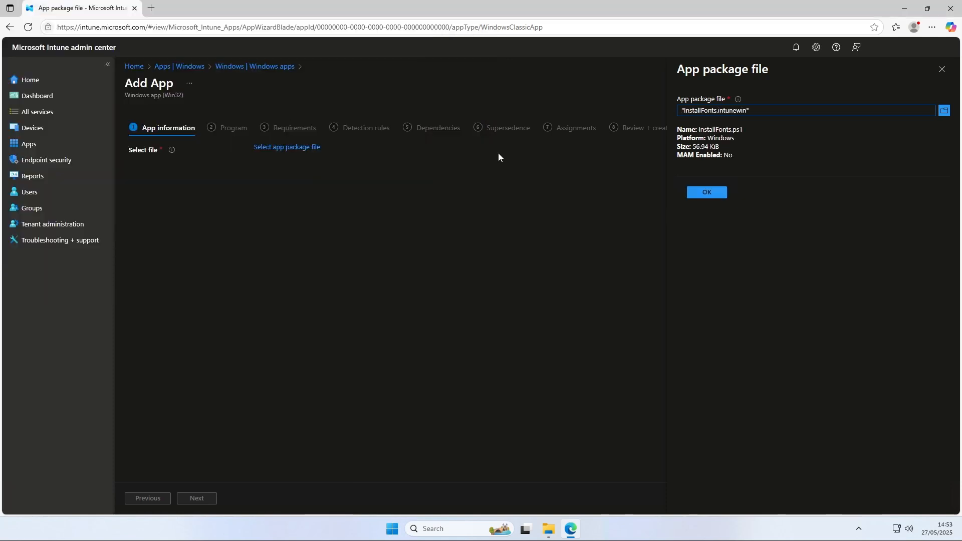
pyautogui.click(706, 186)
# Rename the app to Install Fonts
pyautogui.click(346, 174)
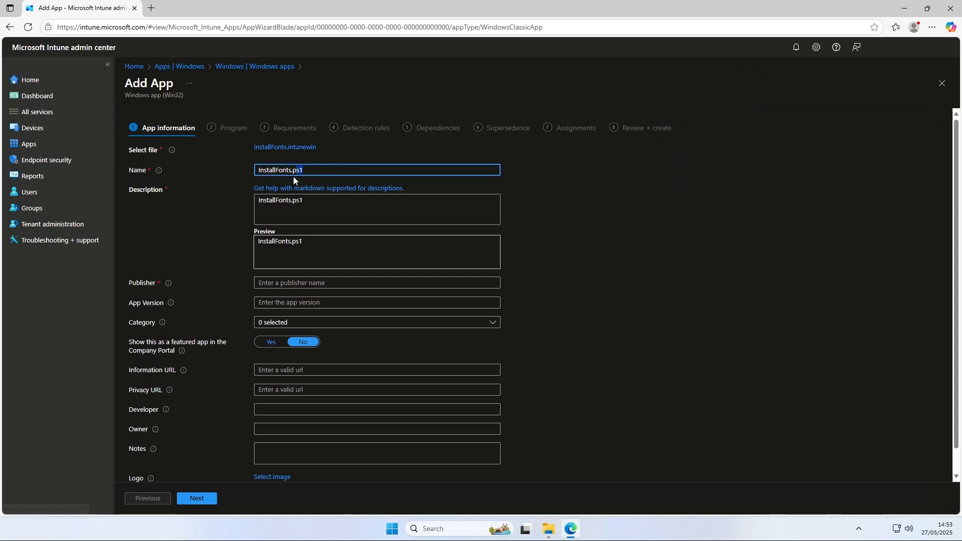
pyautogui.press('BackSpace')
pyautogui.press('BackSpace')
pyautogui.press('BackSpace')
pyautogui.press('BackSpace')
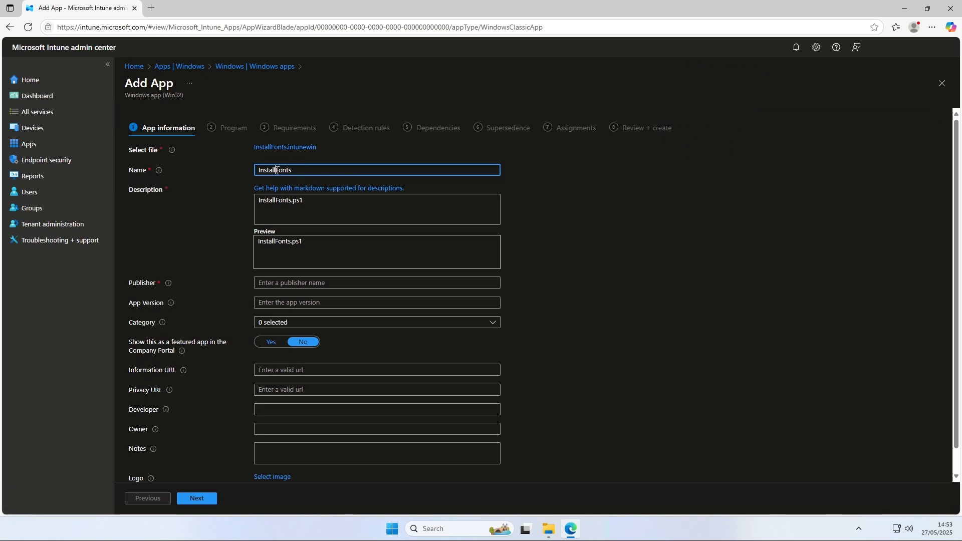
# Set the publisher to whackasstech it and the app version to 1.0, then continue to the Program page
pyautogui.click(310, 284)
pyautogui.write('whackasstech int')
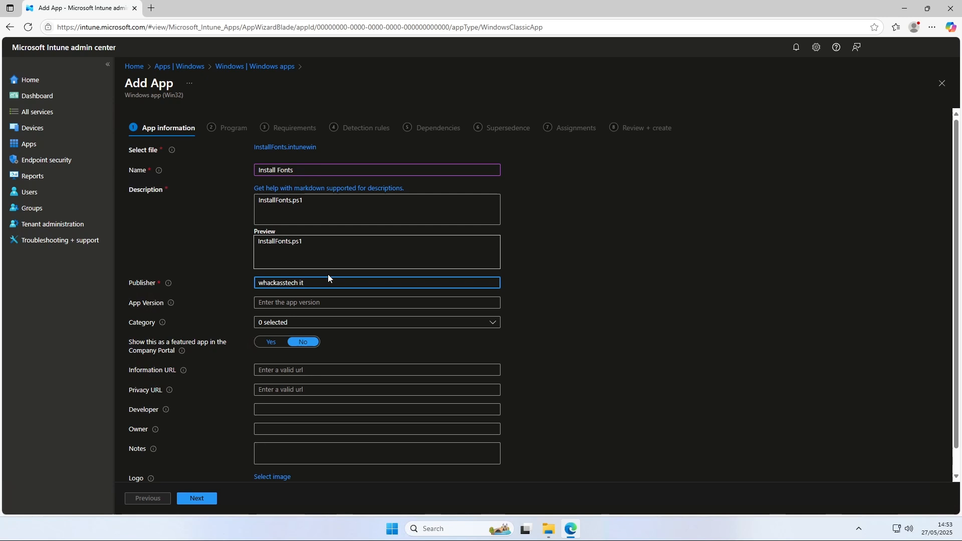
pyautogui.click(315, 303)
pyautogui.write('1.0')
pyautogui.scroll(-1, 319, 313)
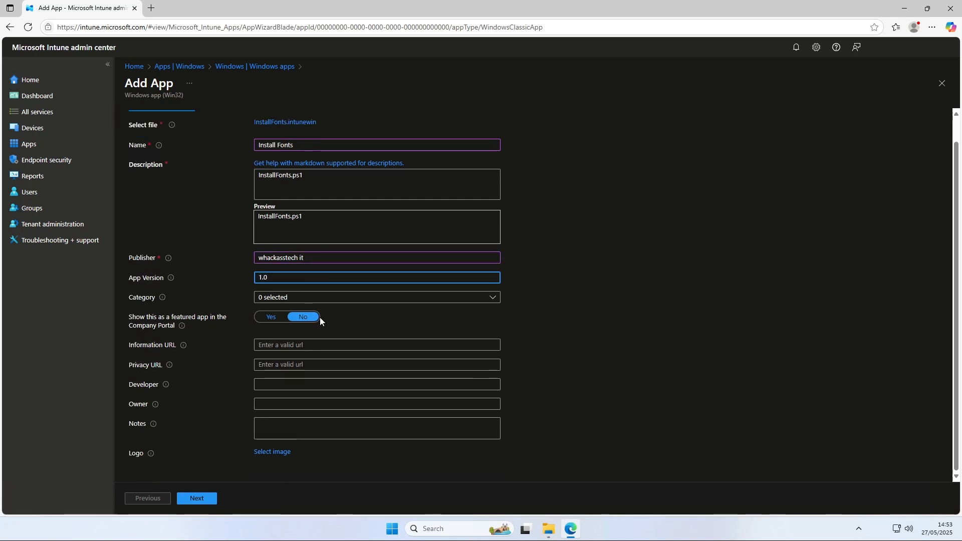
pyautogui.scroll(1, 266, 406)
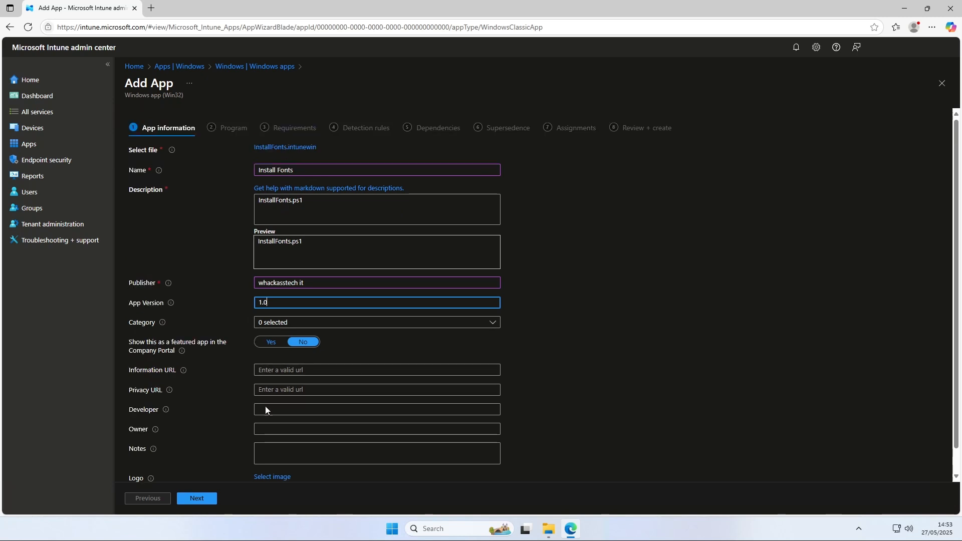
pyautogui.click(203, 498)
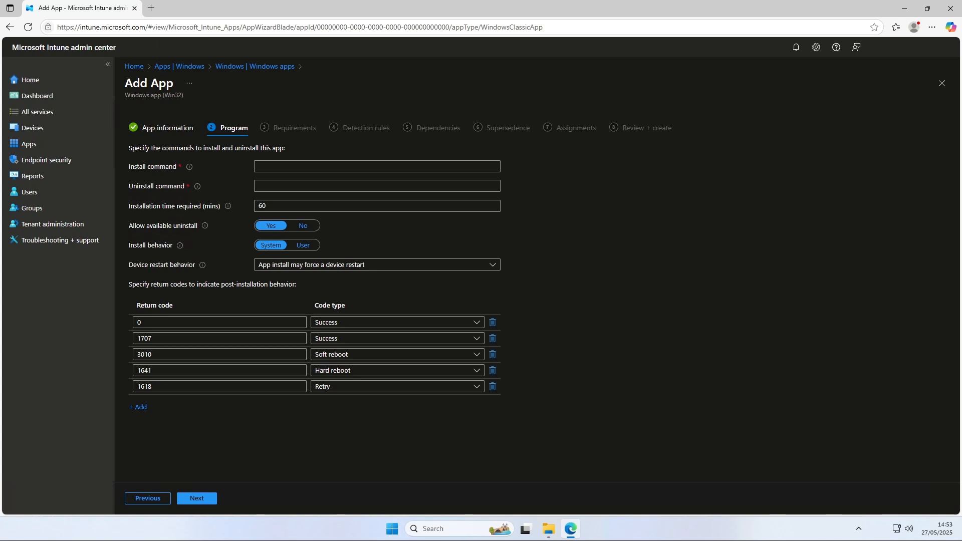
# Enter the install command powershell.exe -Executionpolicy Bypass -File .\Installfonts.ps1 and the matching uninstall command for .\Uninstallfonts.ps1, then continue
pyautogui.click(323, 170)
pyautogui.write('powershell.exe -Executionpolicy Bypass -File .\\Installfonts.ps1')
pyautogui.moveTo(450, 163); pyautogui.dragTo(224, 169)
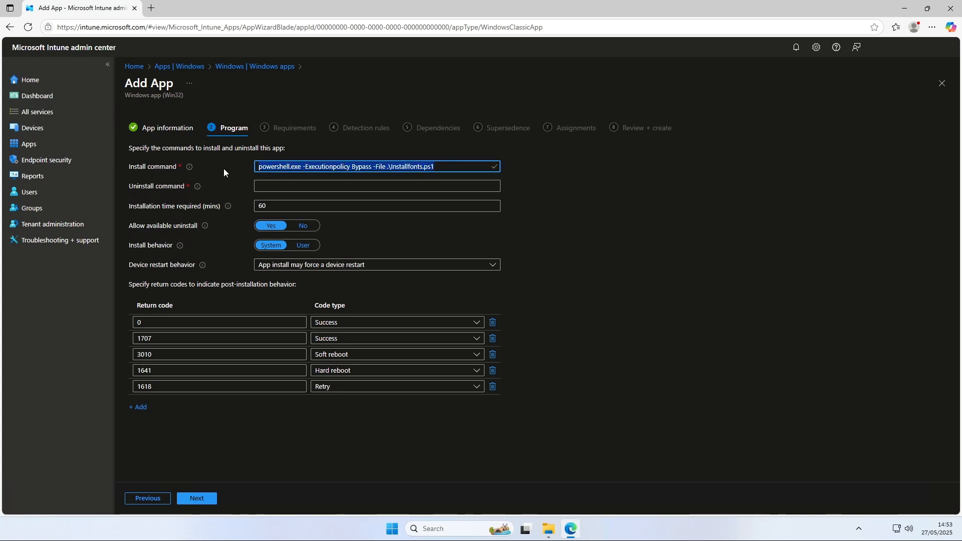
pyautogui.click(483, 166)
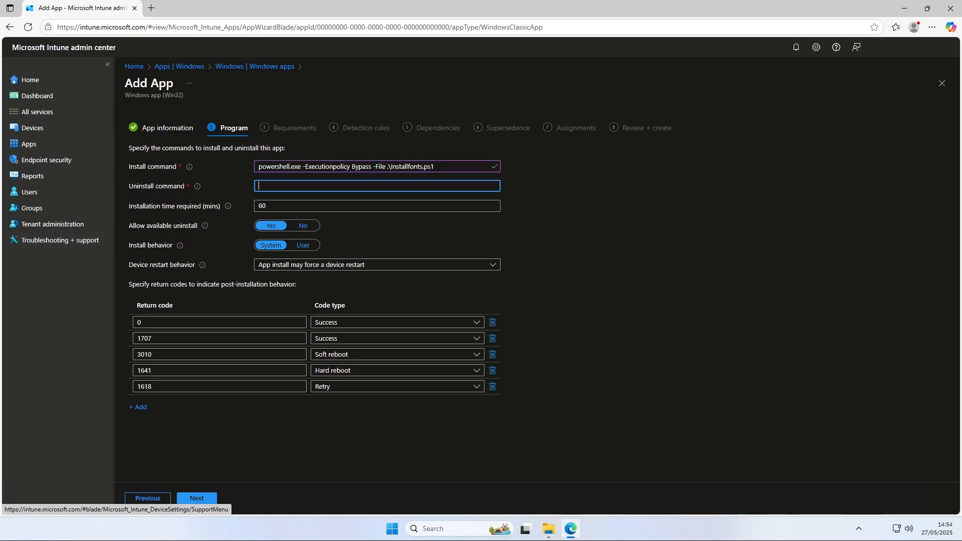
pyautogui.click(265, 186)
pyautogui.write('powershell.exe -Executionpolicy Bypass -File .\\Uninstallfonts.ps1')
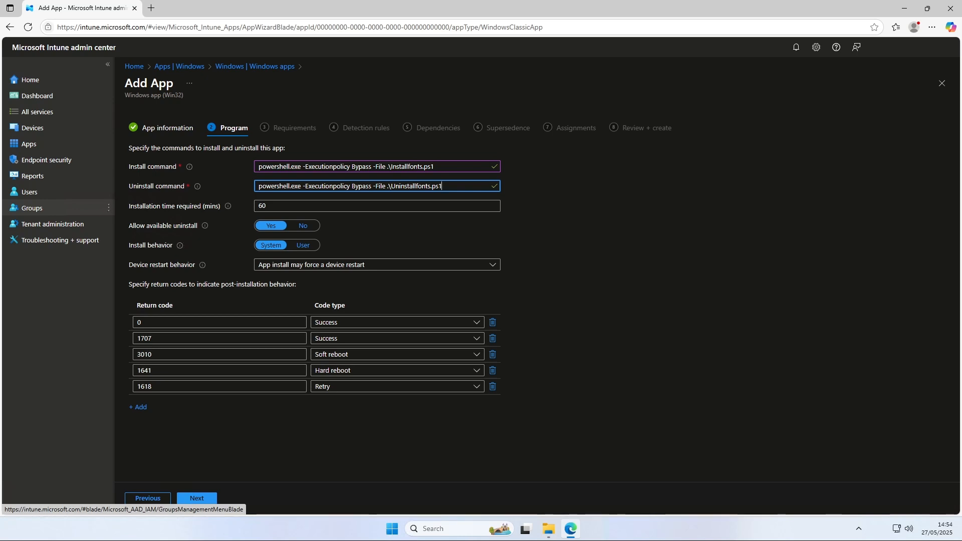
pyautogui.click(644, 183)
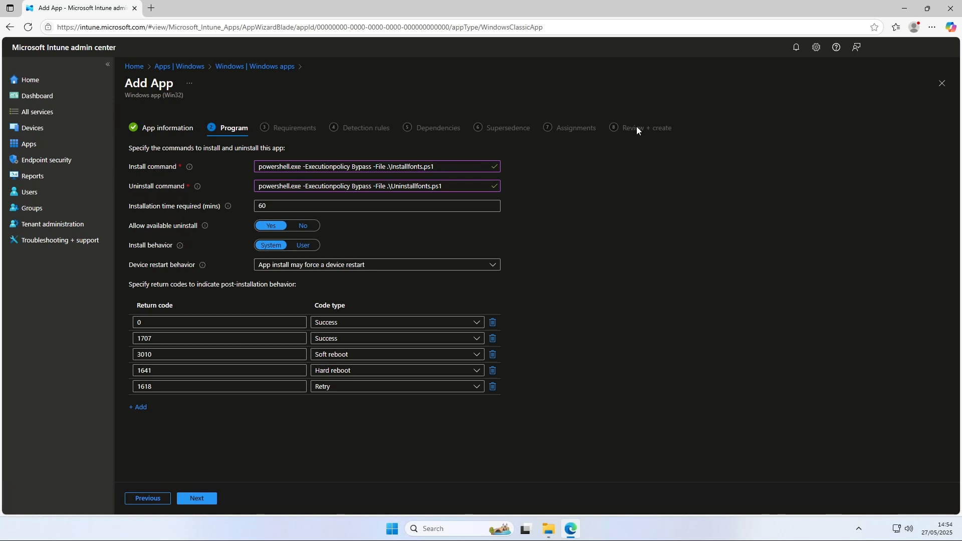
pyautogui.click(197, 498)
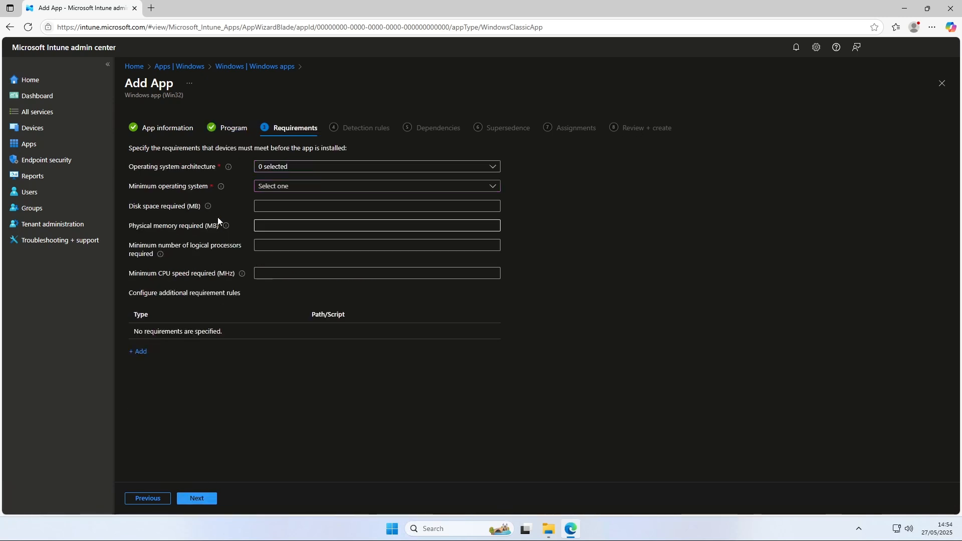
# Require two operating system architectures and Windows 10 1607 as the minimum operating system, then continue
pyautogui.click(273, 166)
pyautogui.click(264, 182)
pyautogui.click(264, 198)
pyautogui.click(560, 171)
pyautogui.click(382, 186)
pyautogui.click(326, 200)
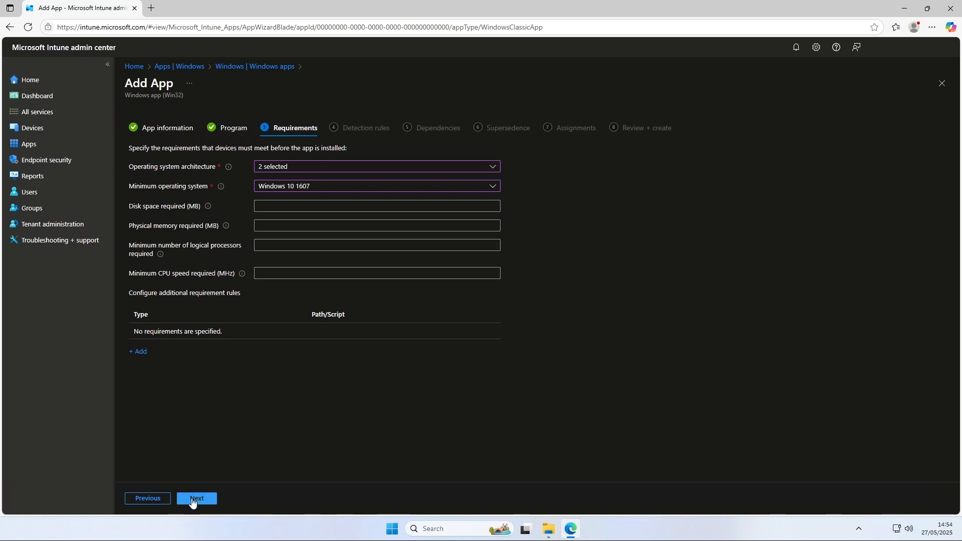
pyautogui.click(193, 501)
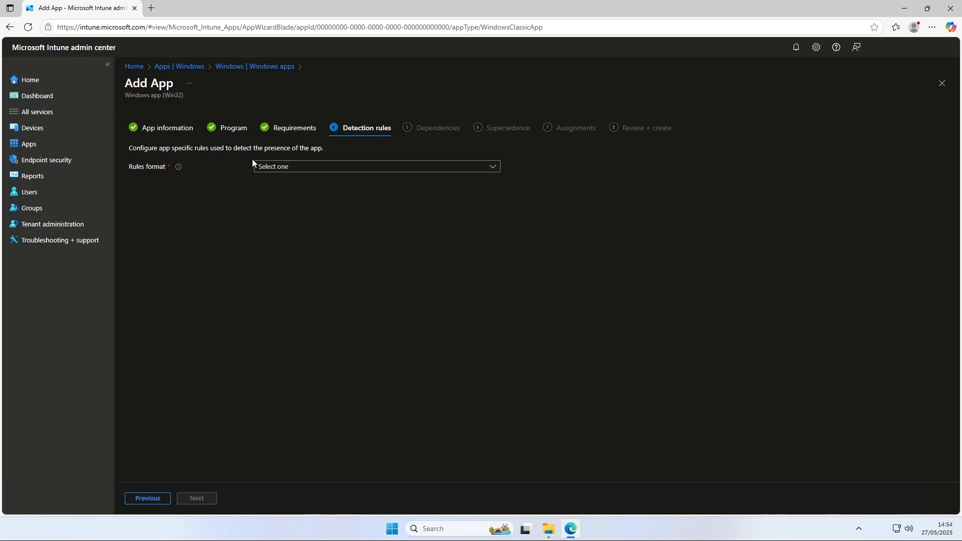
# Choose to manually configure the detection rules
pyautogui.click(294, 169)
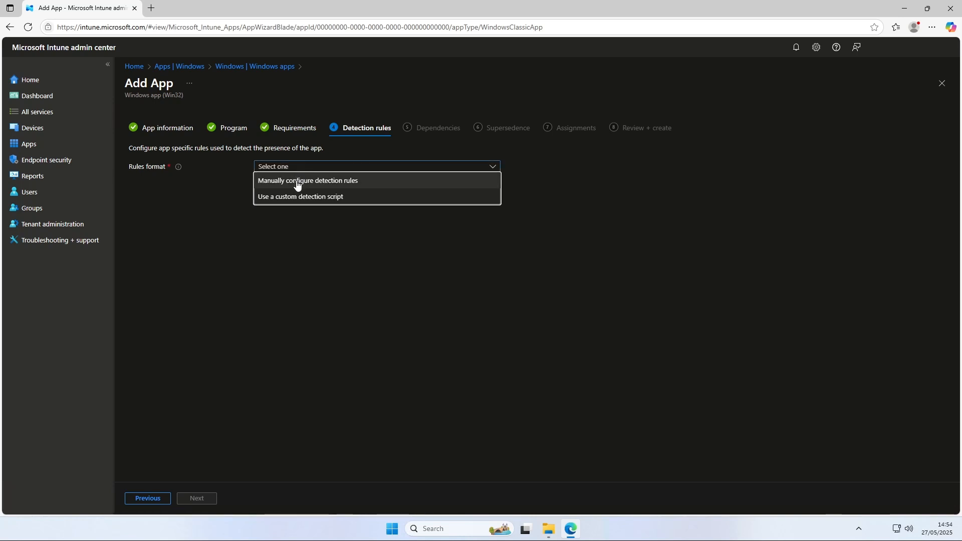
pyautogui.click(297, 184)
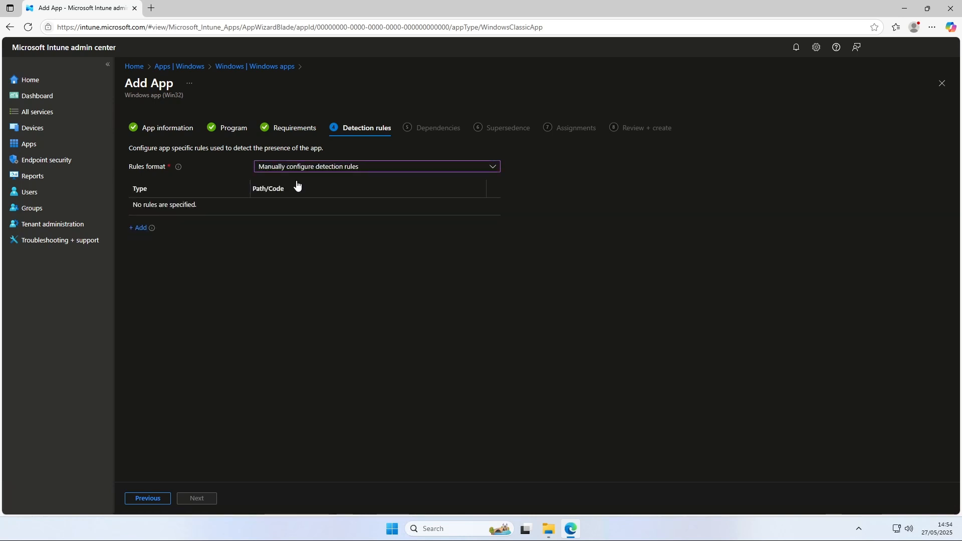
# Add a File detection rule with the path C:\windows\fonts
pyautogui.click(137, 228)
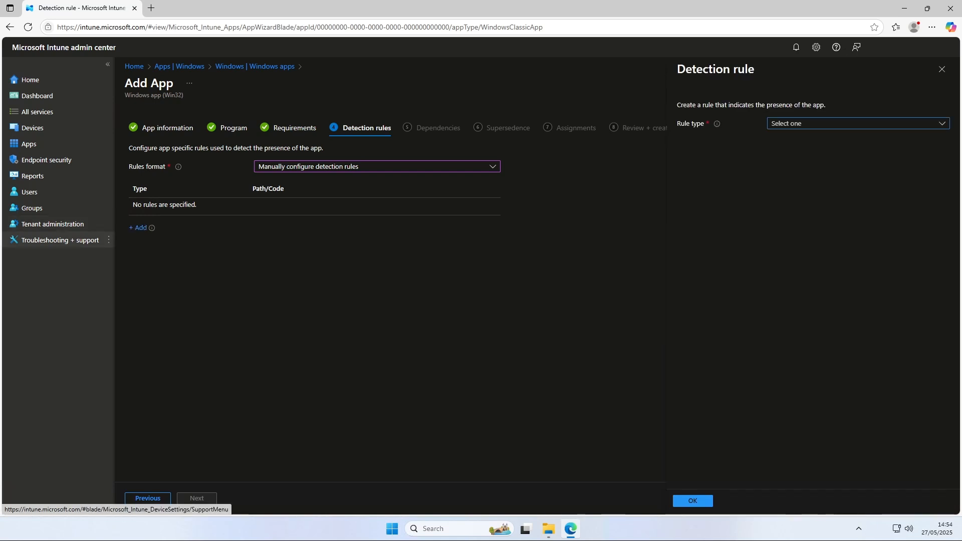
pyautogui.click(790, 123)
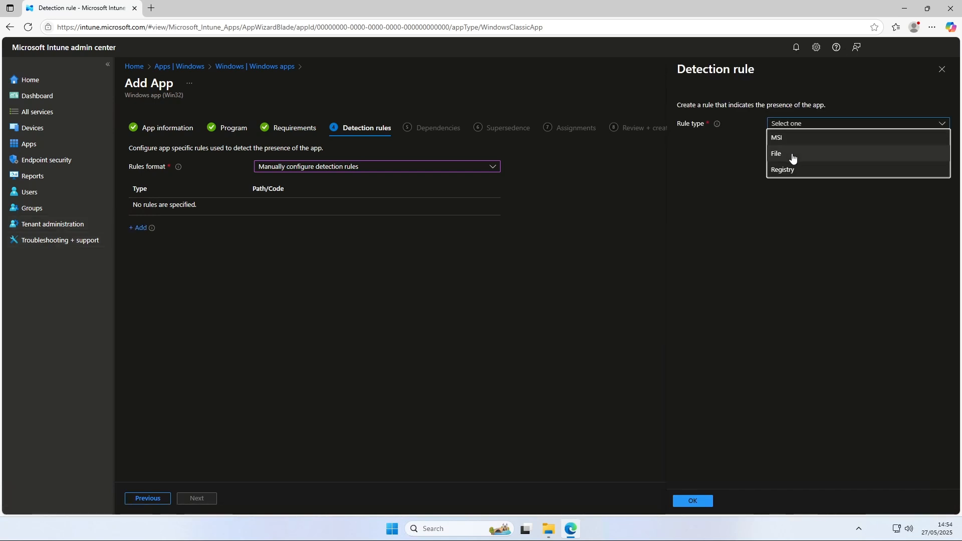
pyautogui.click(792, 155)
pyautogui.click(793, 154)
pyautogui.write('C:\\windows\\fonts')
pyautogui.hotkey('ctrl', 'a')
pyautogui.hotkey('ctrl', 'c')
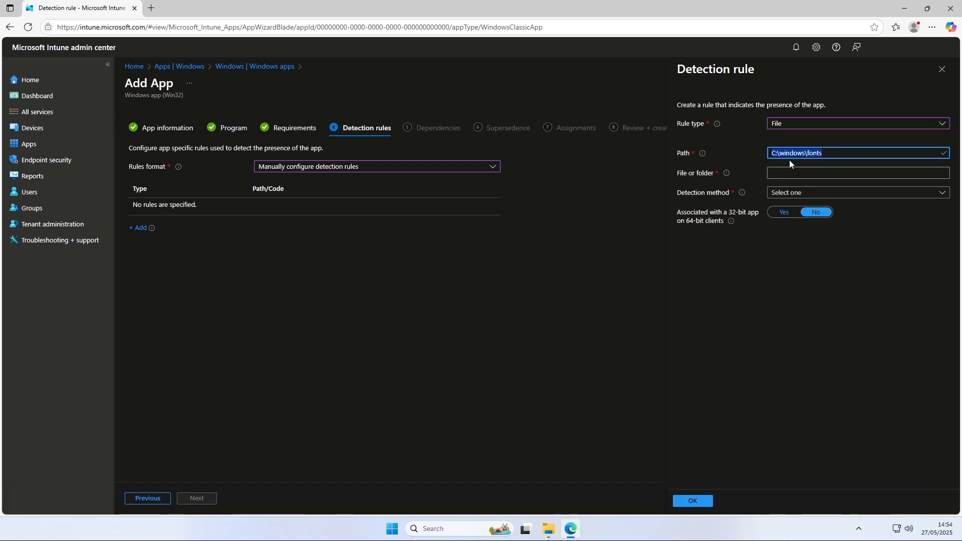
pyautogui.click(837, 149)
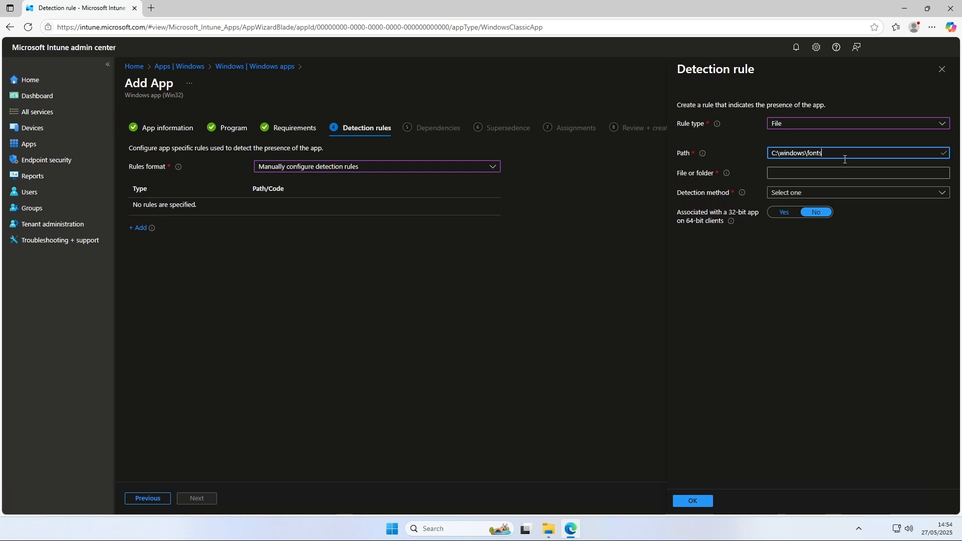
pyautogui.click(835, 171)
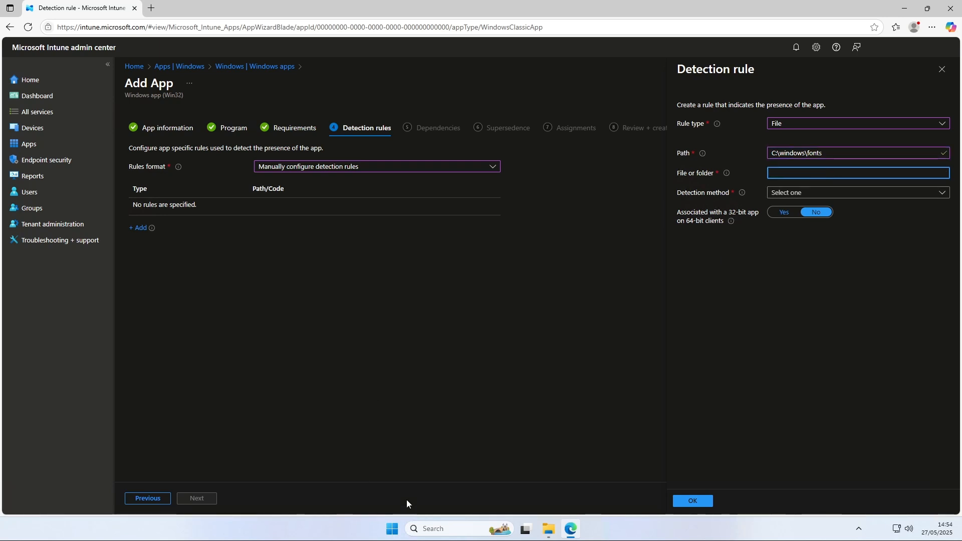
# Copy the Bestime.ttf file name from the DeployFonts Fonts folder into the rule's file or folder field
pyautogui.moveTo(547, 532)
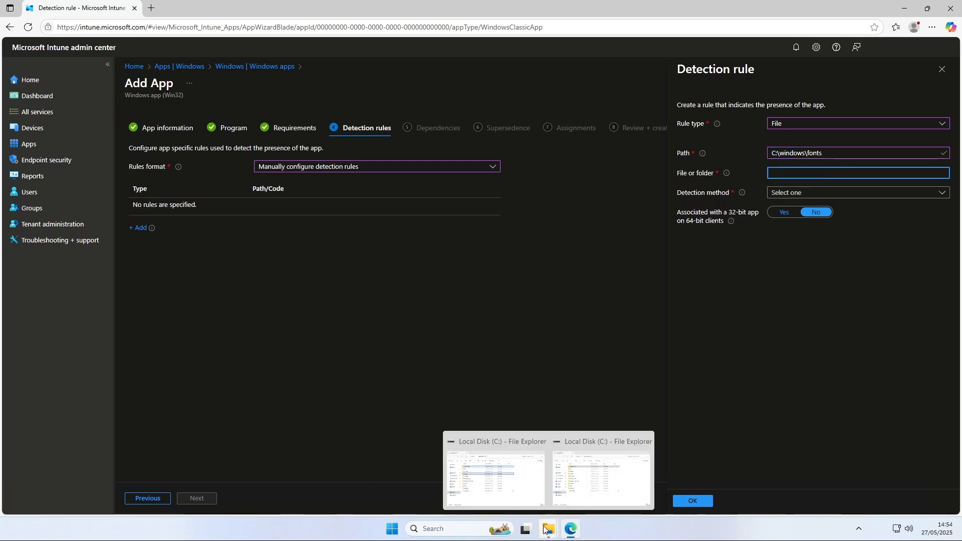
pyautogui.click(501, 481)
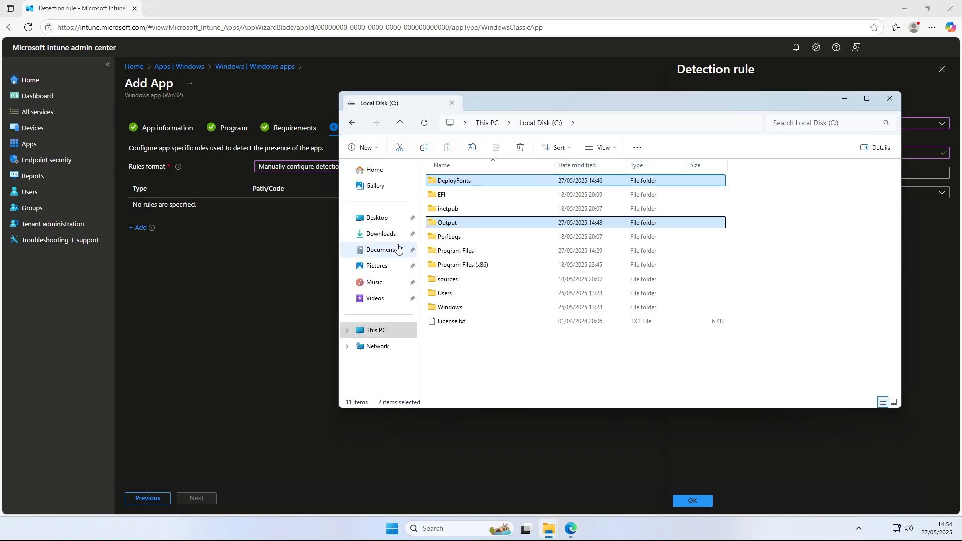
pyautogui.doubleClick(474, 189)
pyautogui.moveTo(518, 101); pyautogui.dragTo(258, 117)
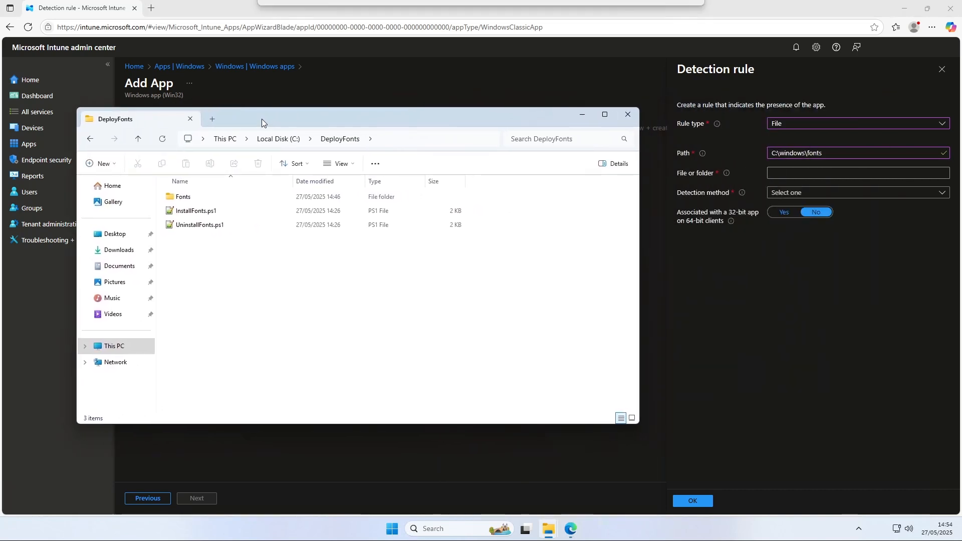
pyautogui.doubleClick(191, 198)
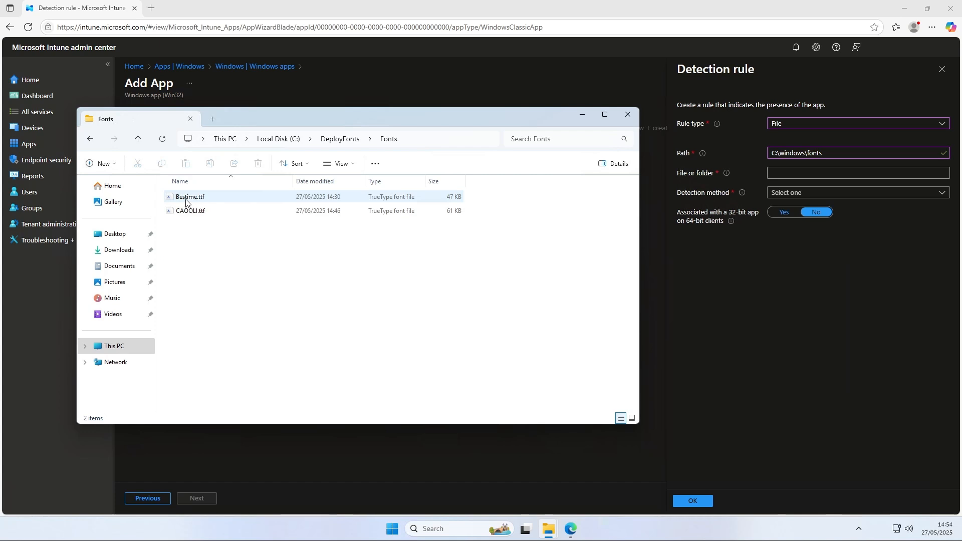
pyautogui.click(194, 201)
pyautogui.click(186, 198)
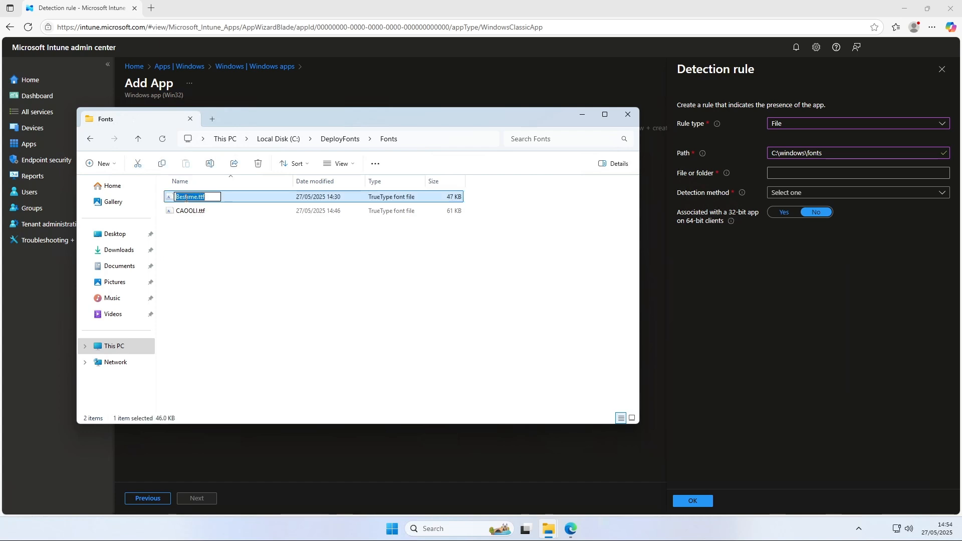
pyautogui.click(779, 174)
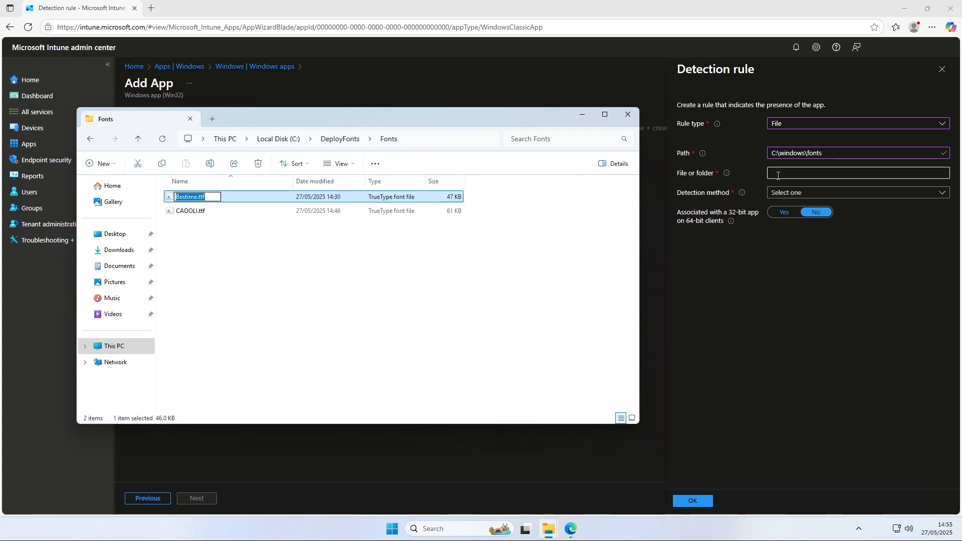
pyautogui.write('Bestime.ttf')
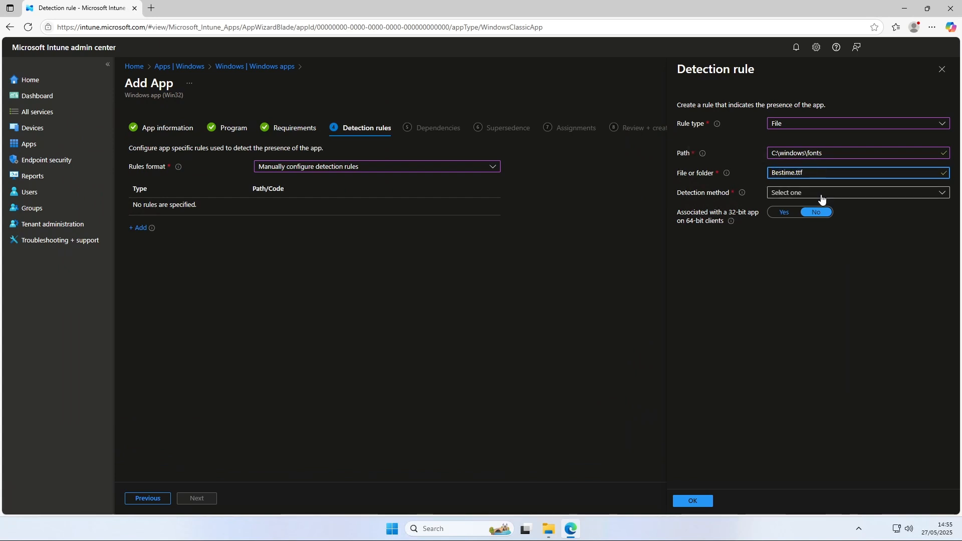
# Set the detection method to File or folder exists and save the rule
pyautogui.click(821, 194)
pyautogui.click(824, 207)
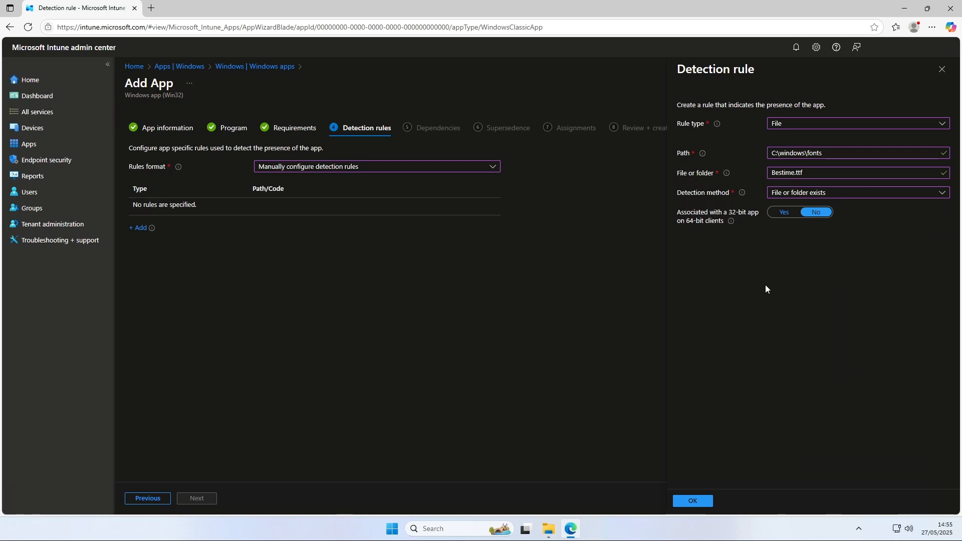
pyautogui.click(692, 500)
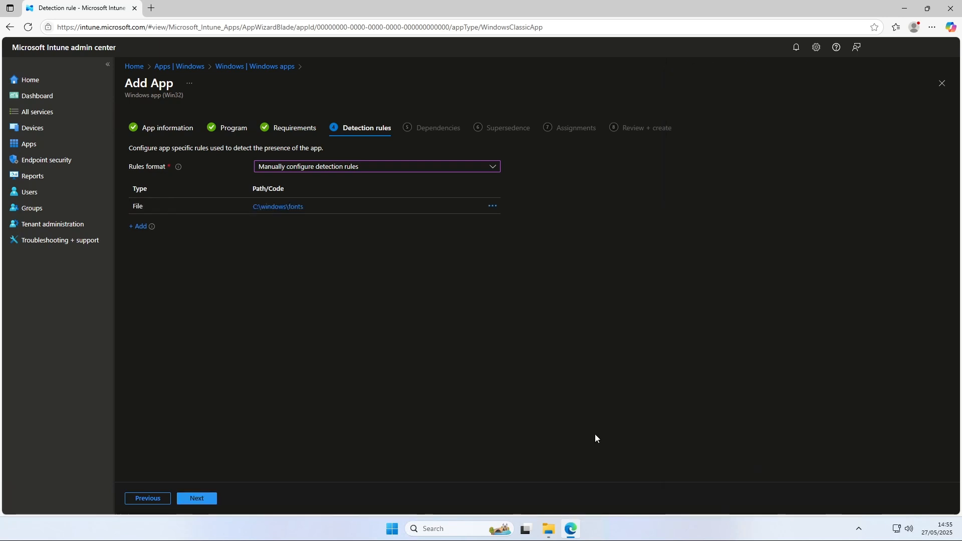
# Add a second File detection rule with the path C:\windows\fonts
pyautogui.click(138, 229)
pyautogui.click(811, 125)
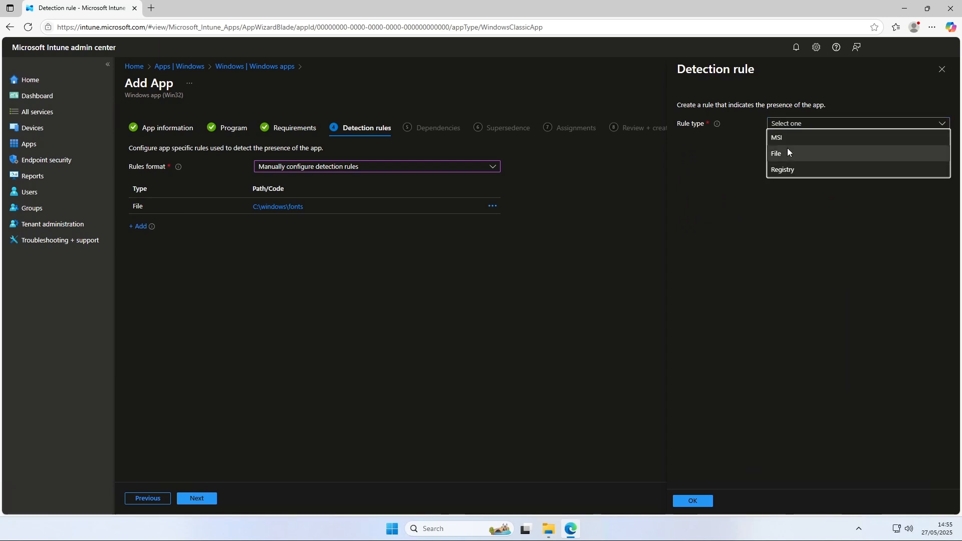
pyautogui.click(788, 151)
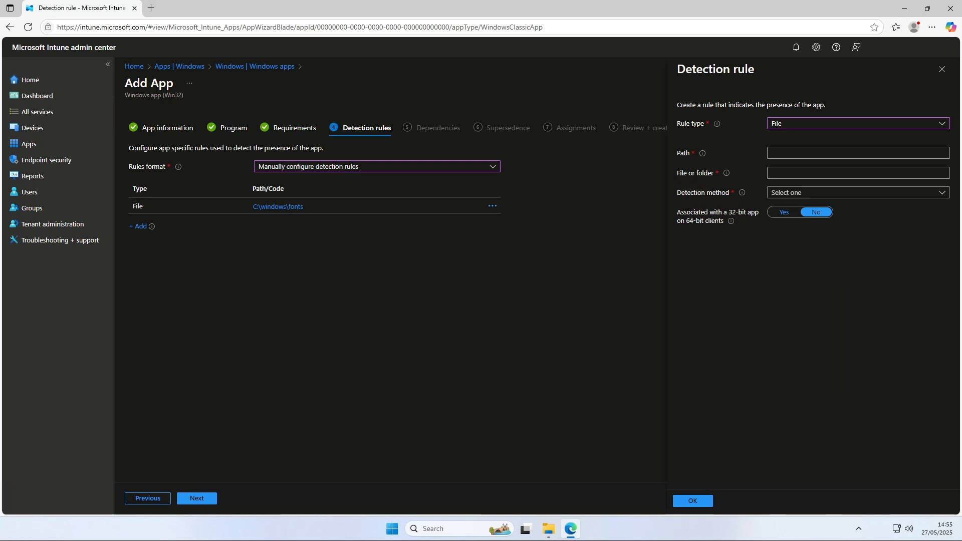
pyautogui.click(786, 152)
pyautogui.hotkey('ctrl', 'v')
pyautogui.press('Tab')
# Copy the CAOOLI.ttf file name from the Fonts folder into the second rule's file or folder field
pyautogui.moveTo(549, 528)
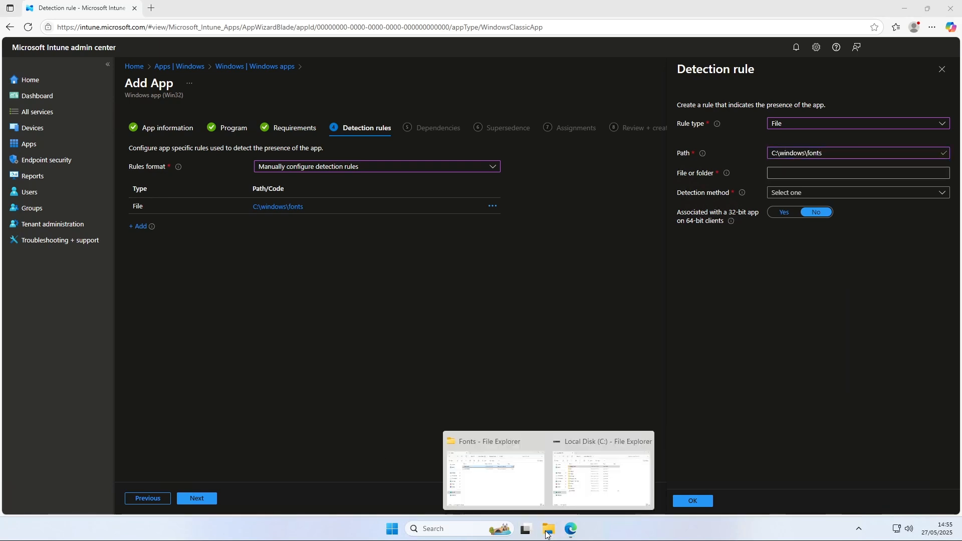
pyautogui.click(535, 477)
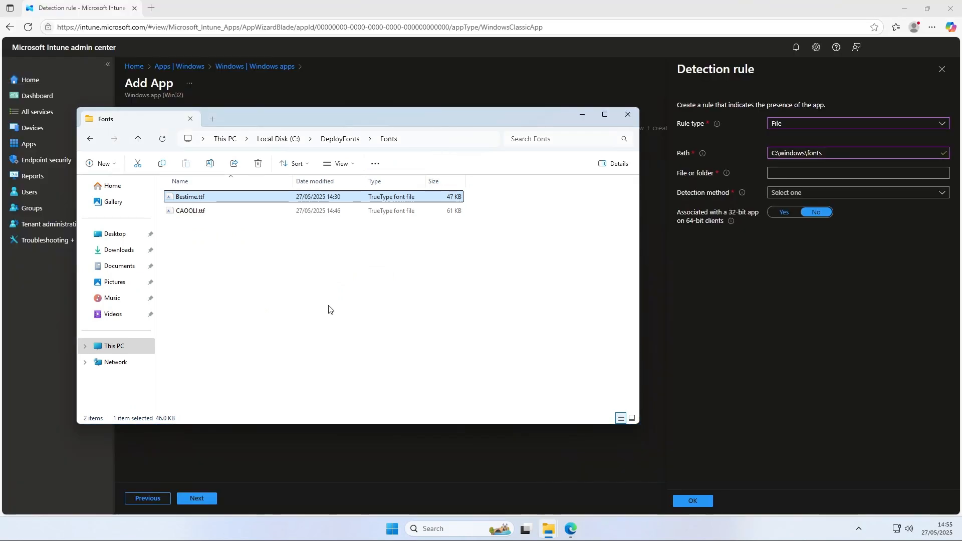
pyautogui.click(191, 211)
pyautogui.press('F2')
pyautogui.hotkey('ctrl', 'a')
pyautogui.hotkey('ctrl', 'c')
pyautogui.click(784, 173)
pyautogui.hotkey('ctrl', 'v')
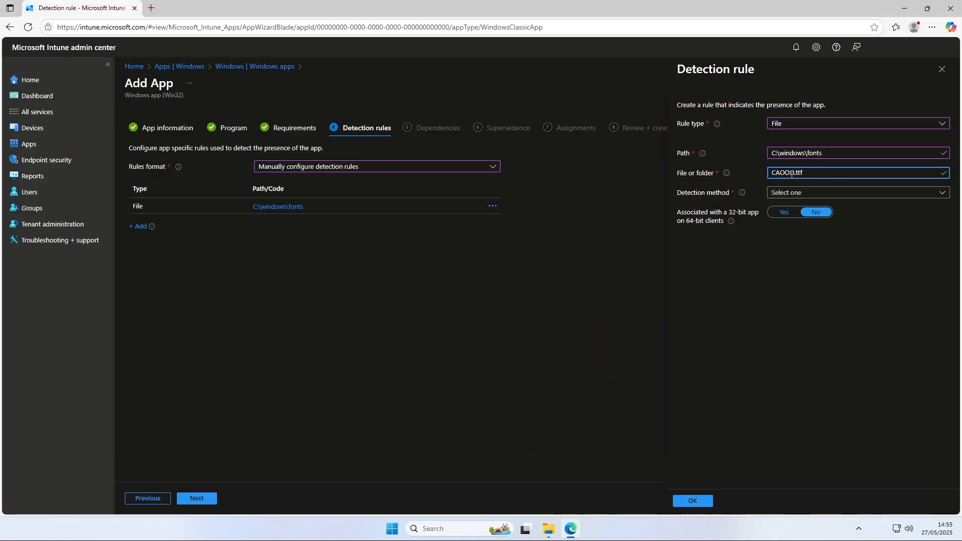
# Set the second rule's detection method to File or folder exists and save it
pyautogui.click(794, 196)
pyautogui.click(792, 205)
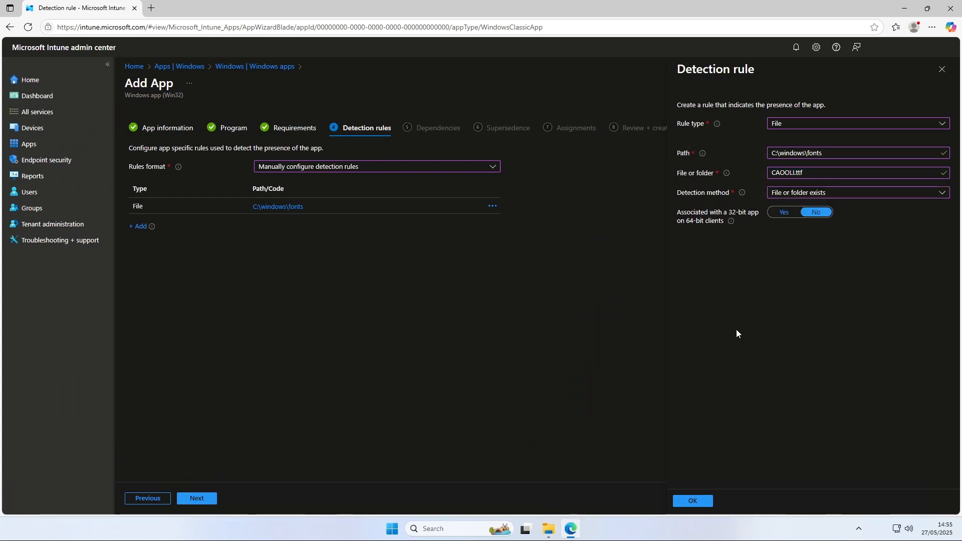
pyautogui.click(693, 501)
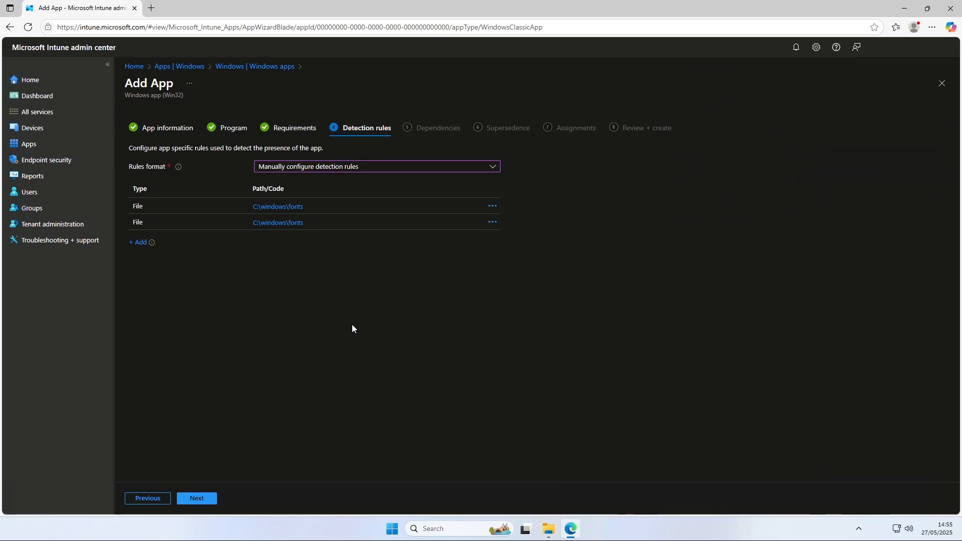
# Continue past the detection rules, dependencies and supersedence pages without changes
pyautogui.click(192, 502)
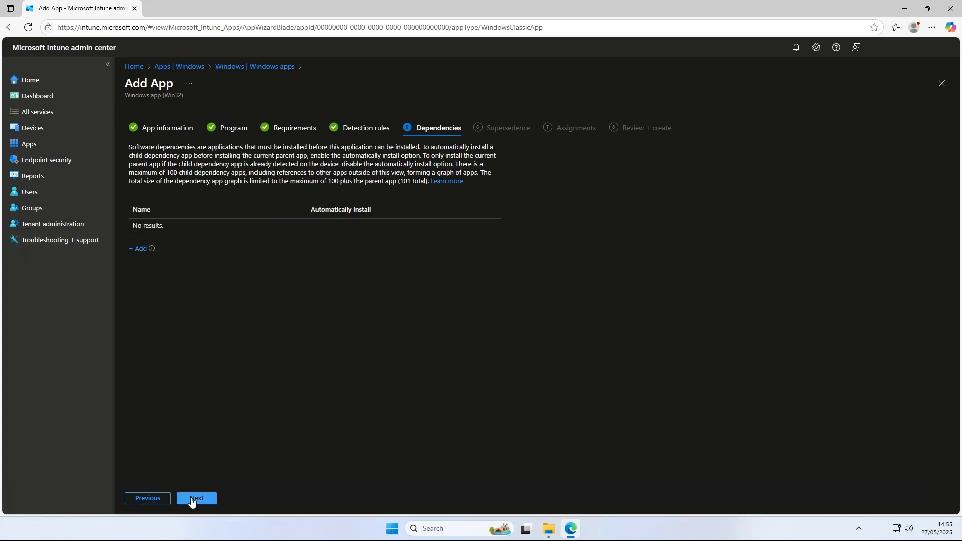
pyautogui.click(192, 502)
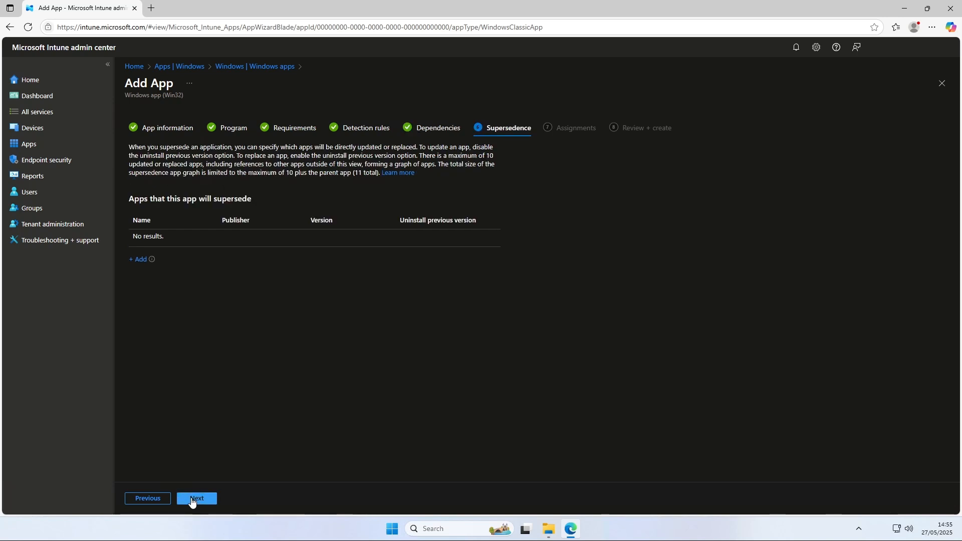
pyautogui.click(192, 502)
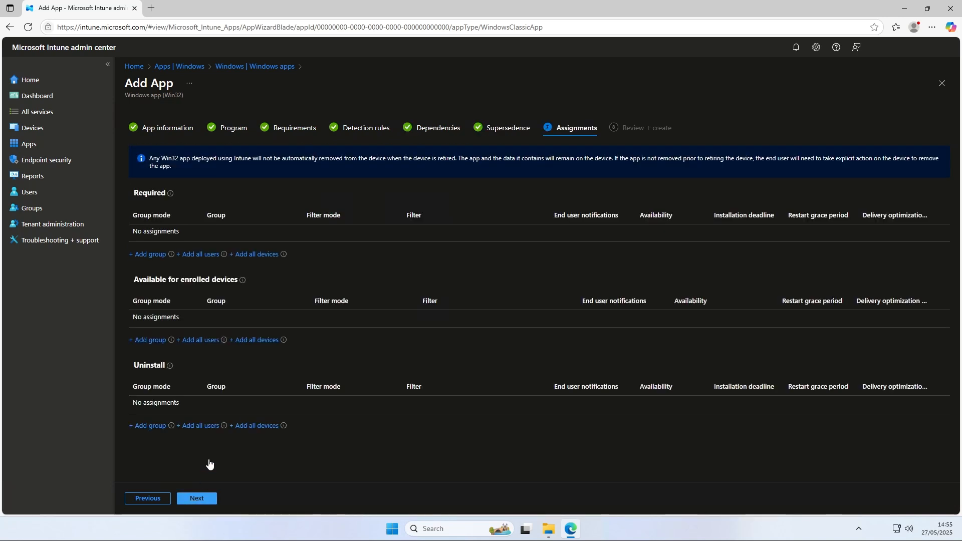
# Assign the app as required to all users, then review and create the app
pyautogui.click(201, 255)
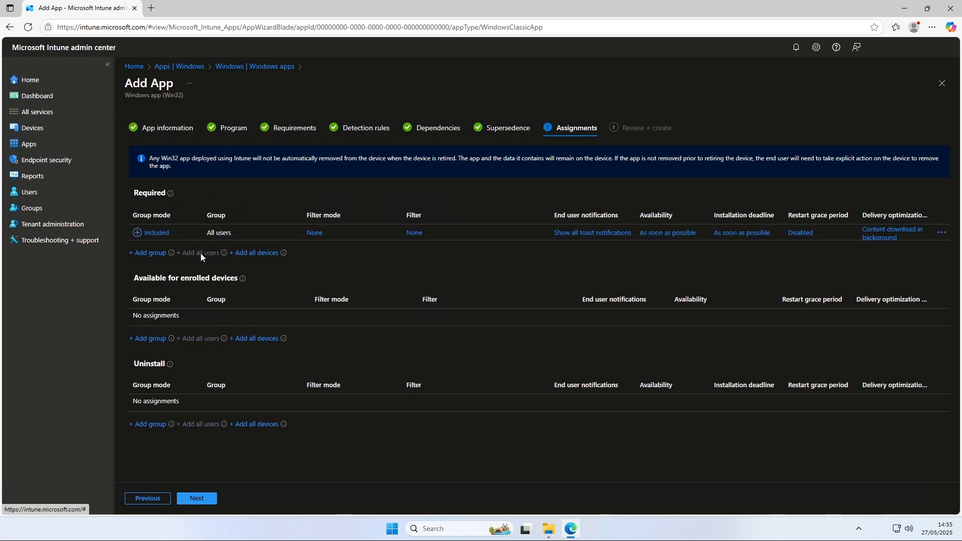
pyautogui.click(199, 499)
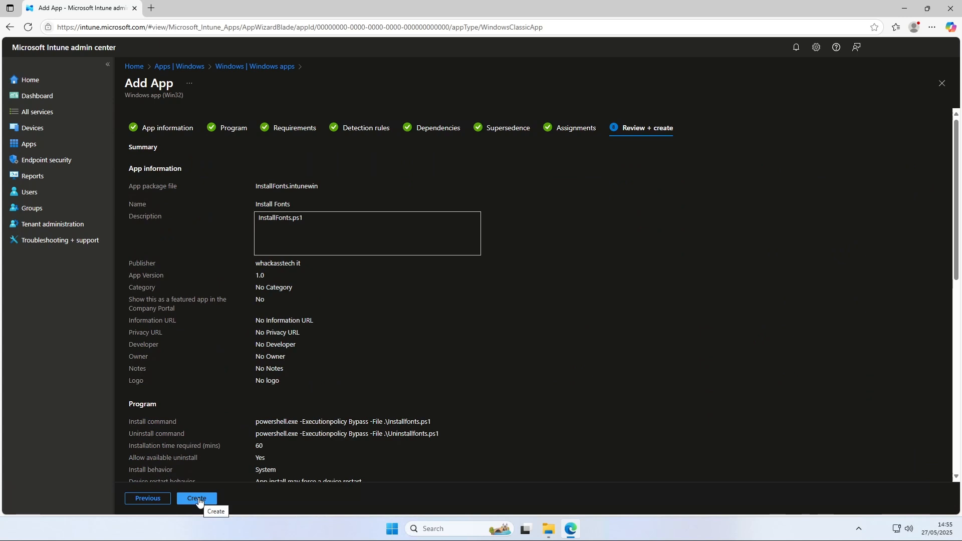
pyautogui.click(197, 498)
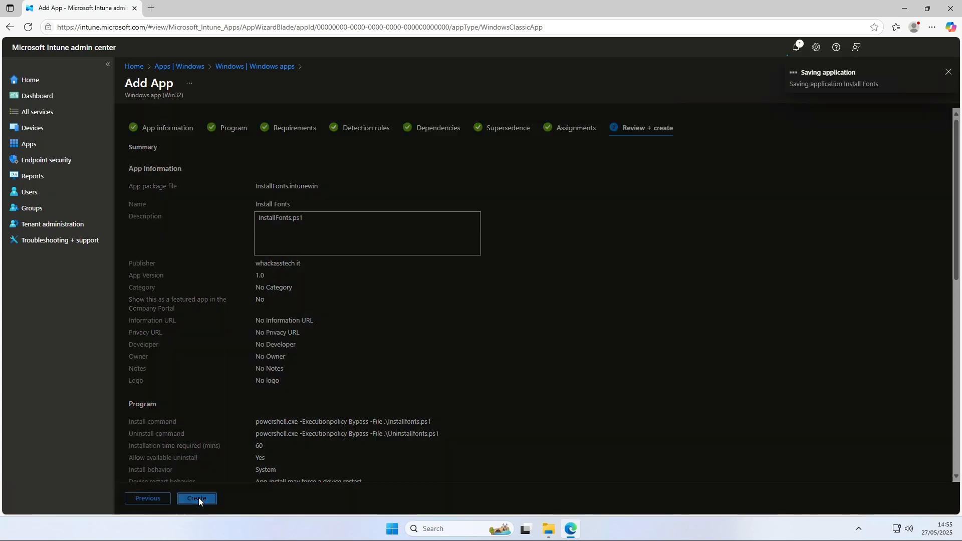